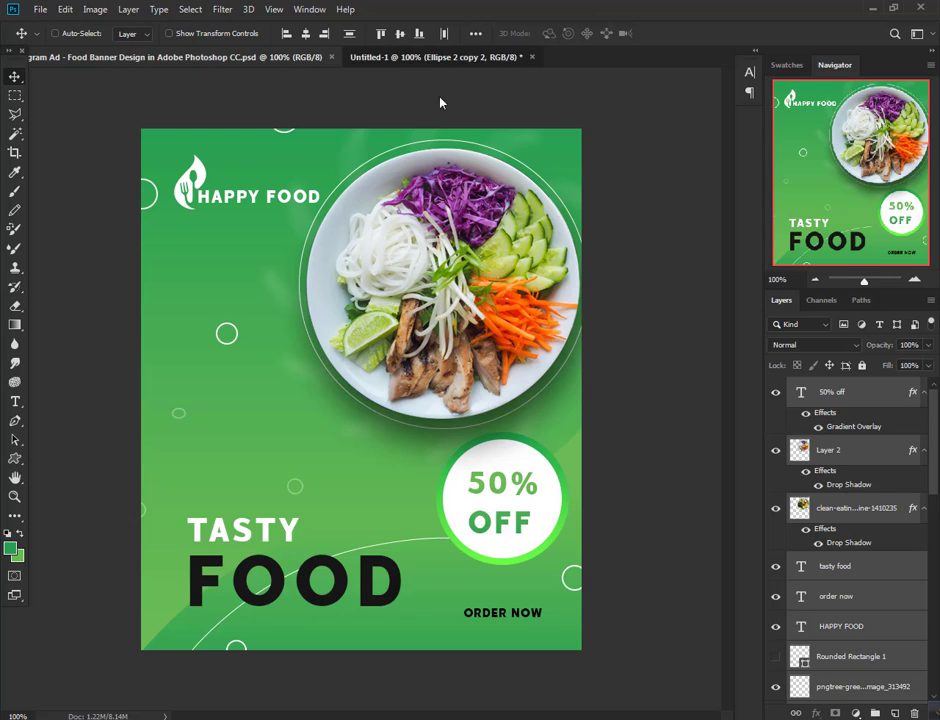
Create a new 600 x 710 pixel RGB document at 300 pixels/inch with a white background
{"action": "left_click", "coordinate": [440, 57]}
{"action": "scroll", "coordinate": [843, 493], "scroll_direction": "up", "scroll_amount": 3}
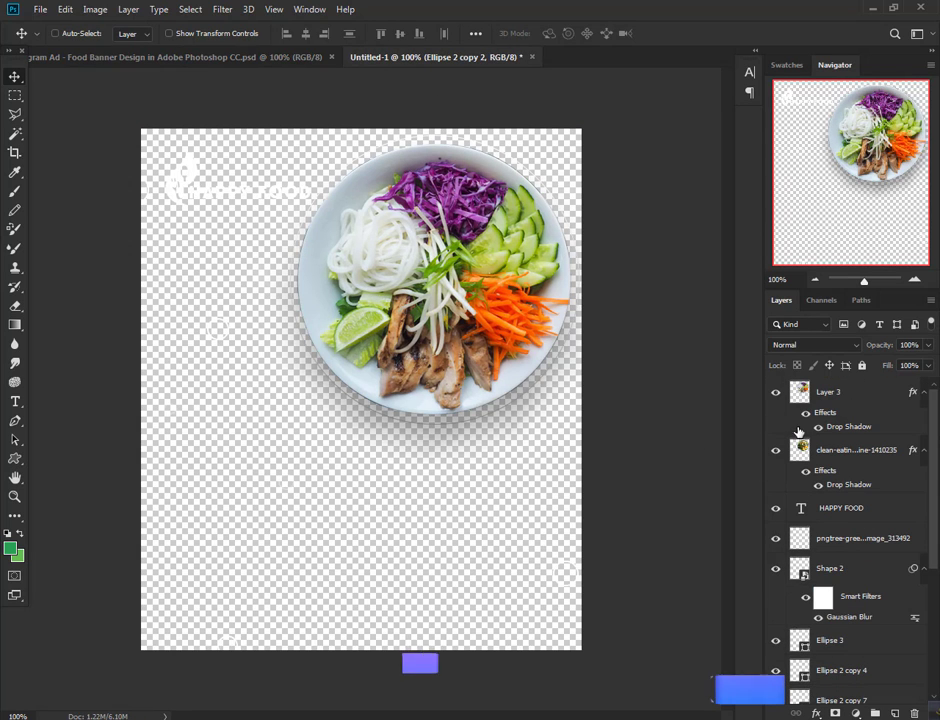
{"action": "left_click", "coordinate": [37, 14]}
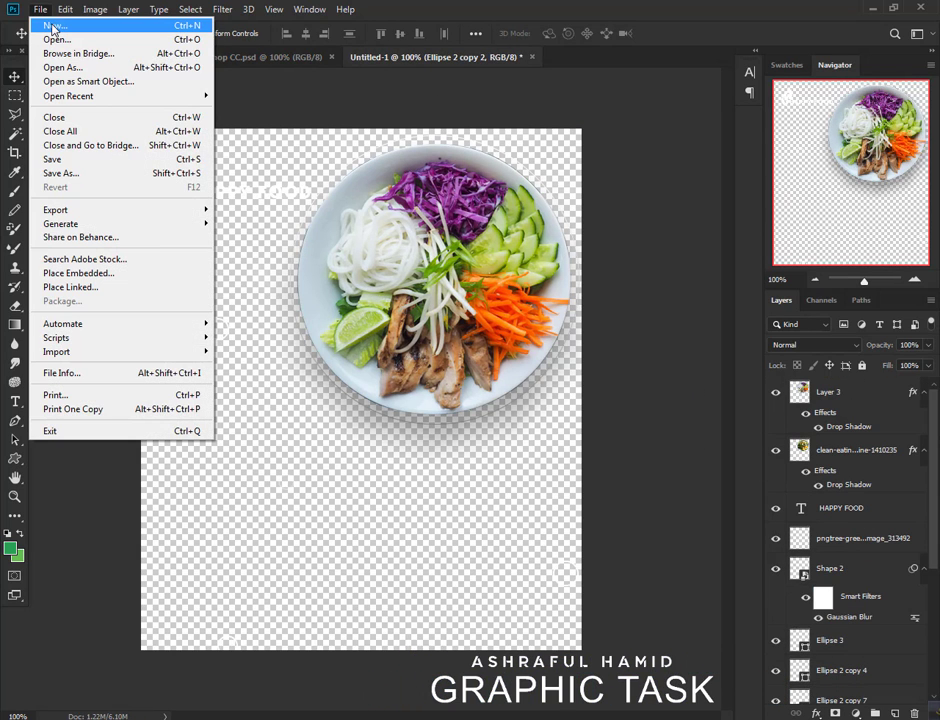
{"action": "left_click", "coordinate": [55, 25]}
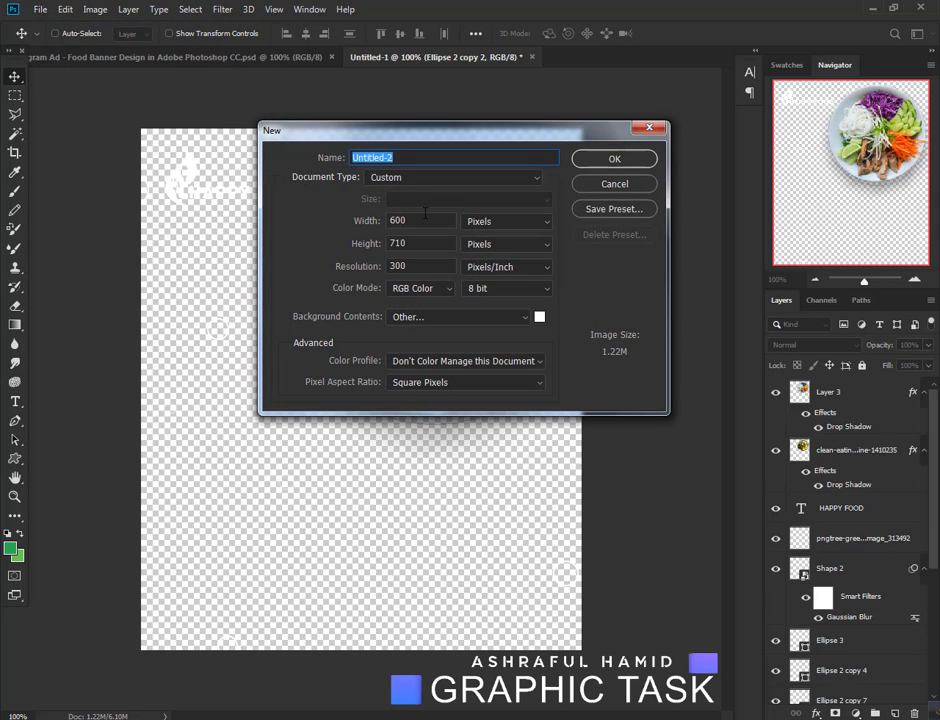
{"action": "key", "text": "Tab"}
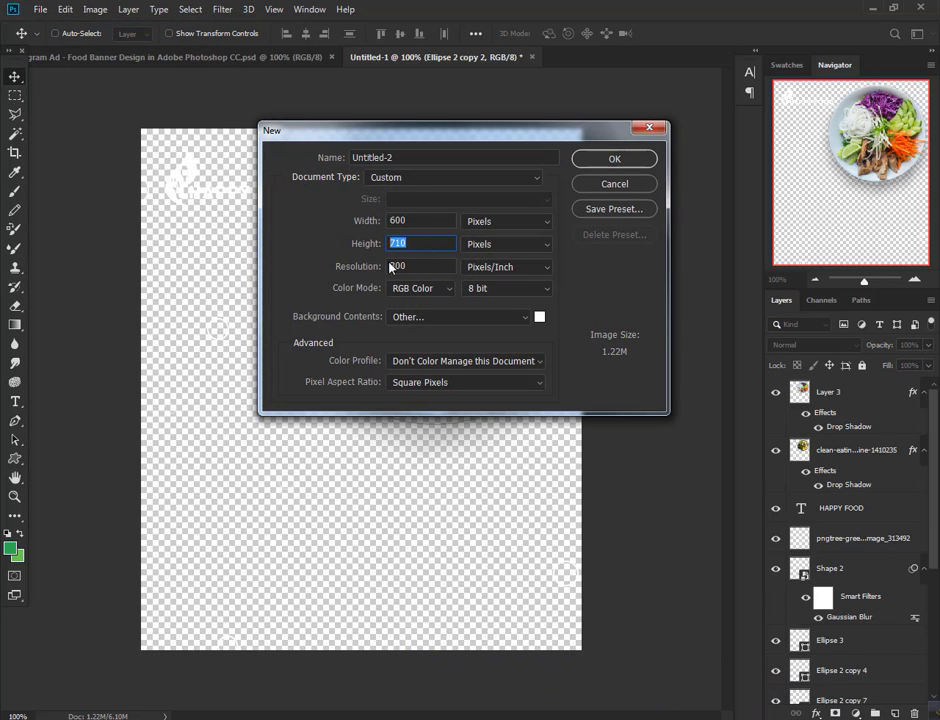
{"action": "key", "text": "Tab"}
{"action": "left_click", "coordinate": [592, 163]}
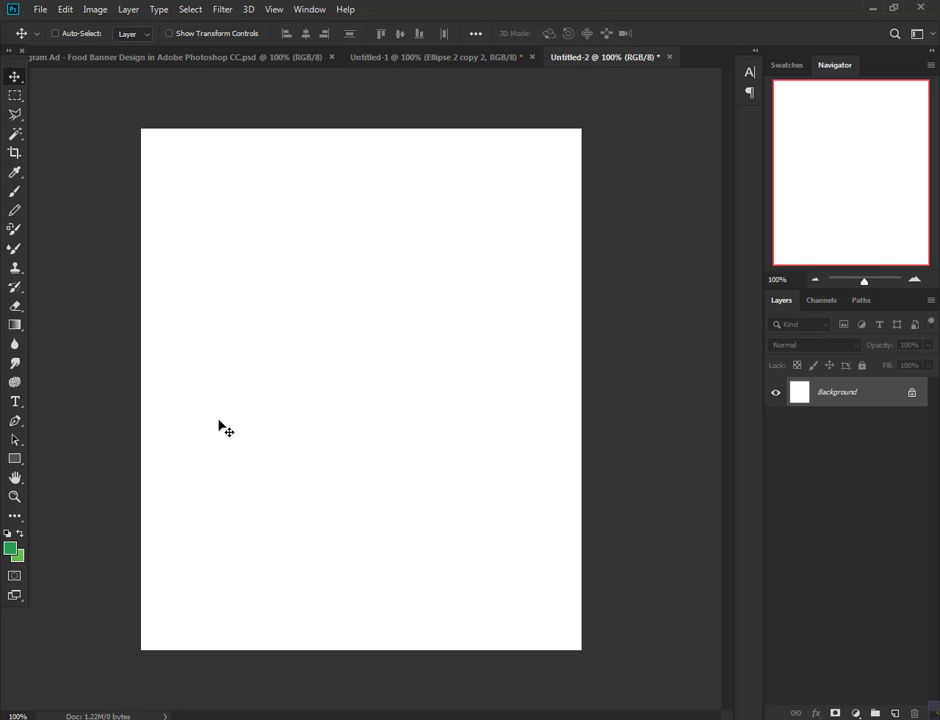
Draw a green rectangle shape of about 601 x 714 px covering the whole canvas
{"action": "left_click", "coordinate": [15, 458]}
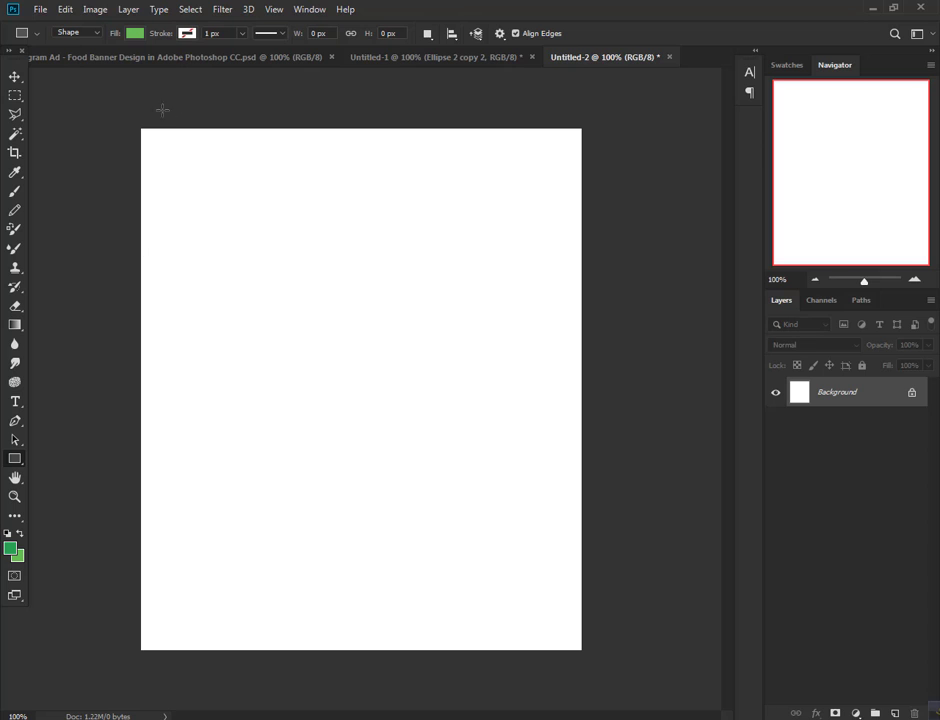
{"action": "left_click_drag", "start_coordinate": [140, 127], "coordinate": [582, 652]}
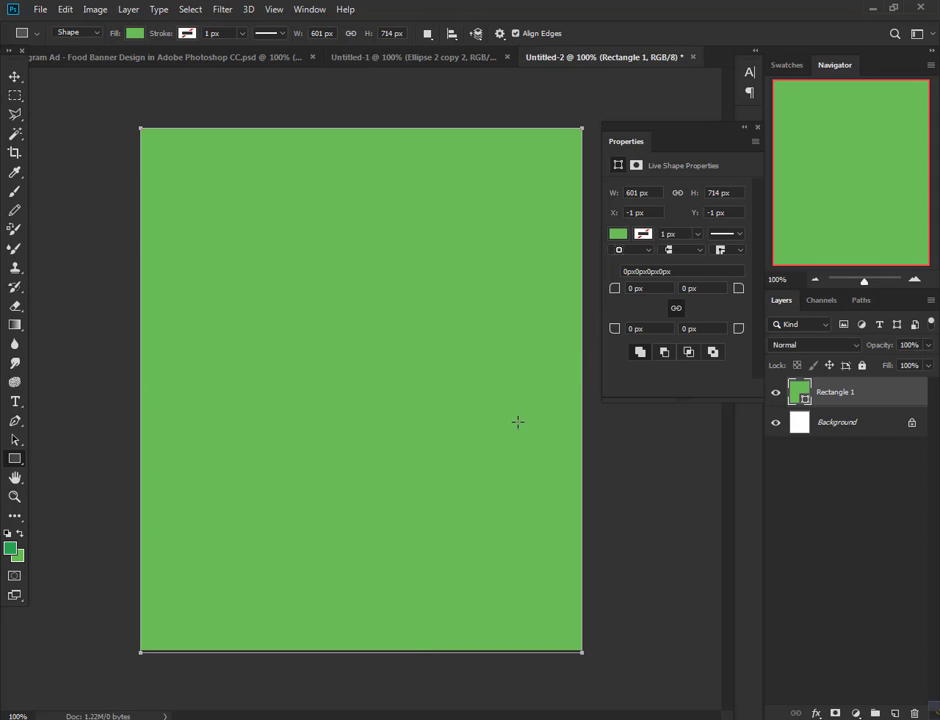
{"action": "left_click", "coordinate": [757, 129]}
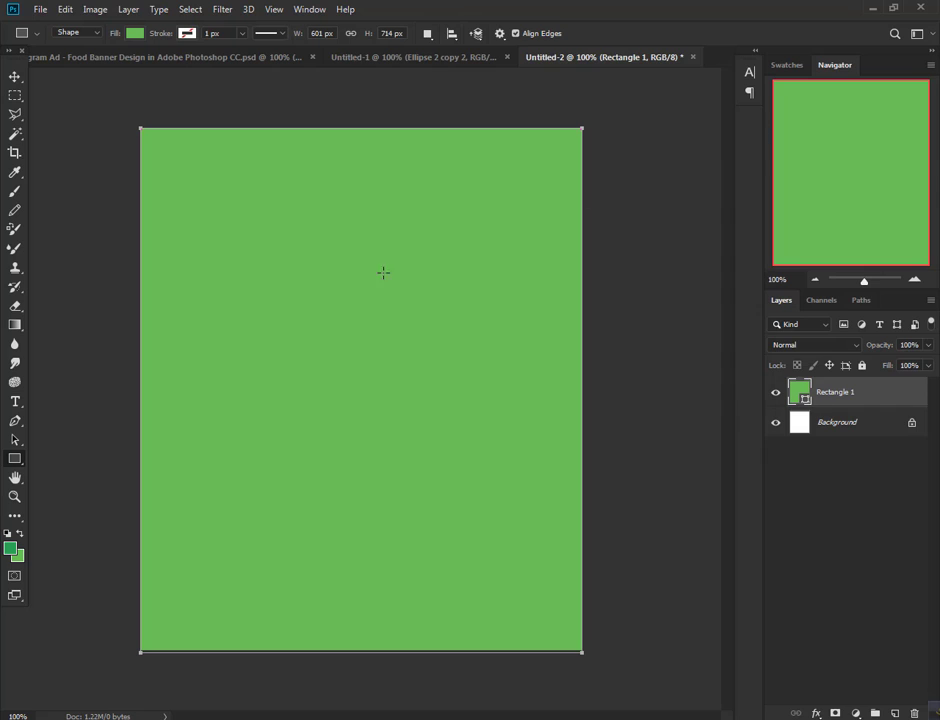
{"action": "left_click", "coordinate": [14, 75]}
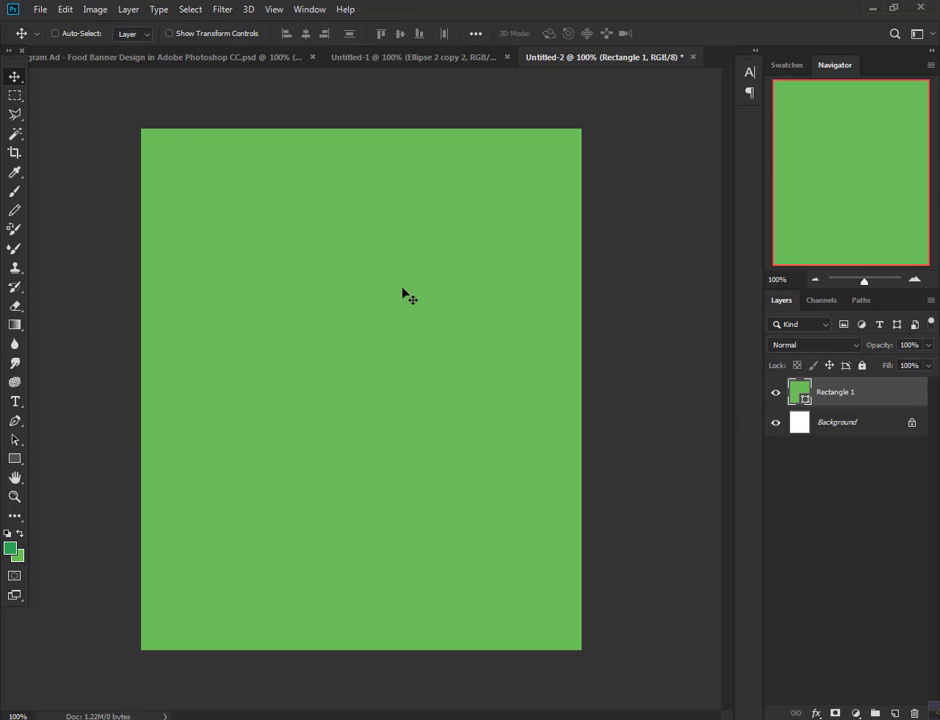
Apply a reversed linear green Gradient Overlay to the rectangle, dark green at the top, and adjust the gradient's position
{"action": "left_click", "coordinate": [820, 711]}
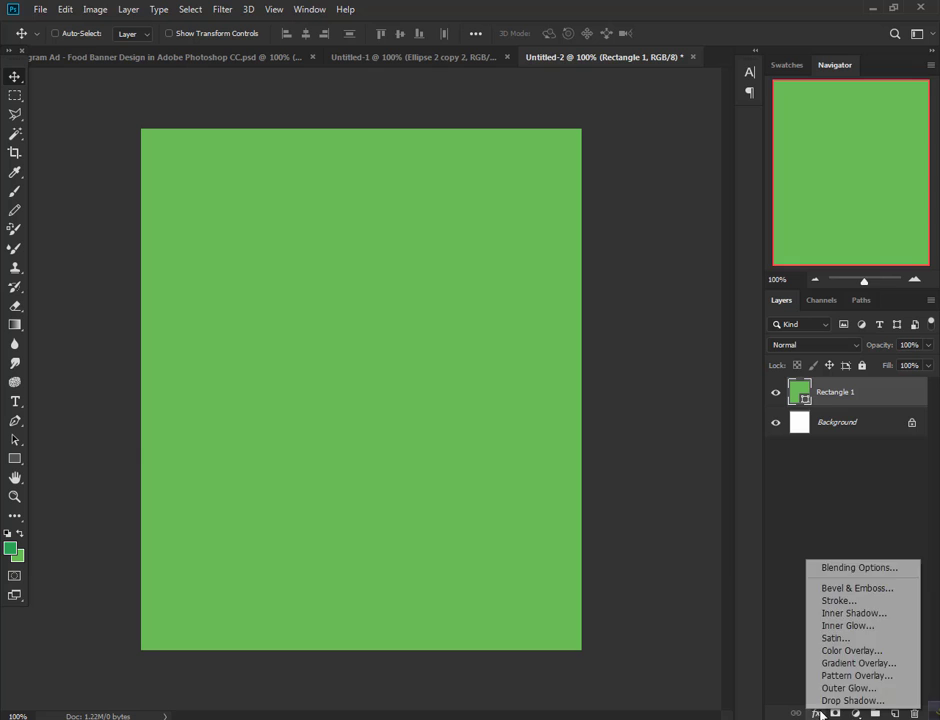
{"action": "left_click", "coordinate": [869, 672]}
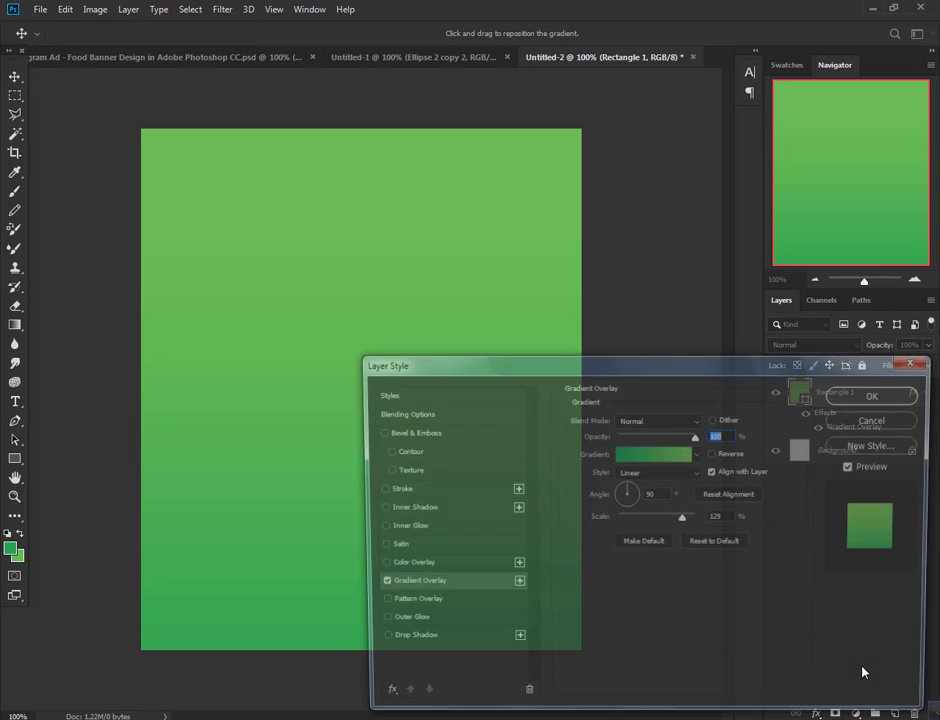
{"action": "left_click_drag", "start_coordinate": [700, 363], "coordinate": [842, 412]}
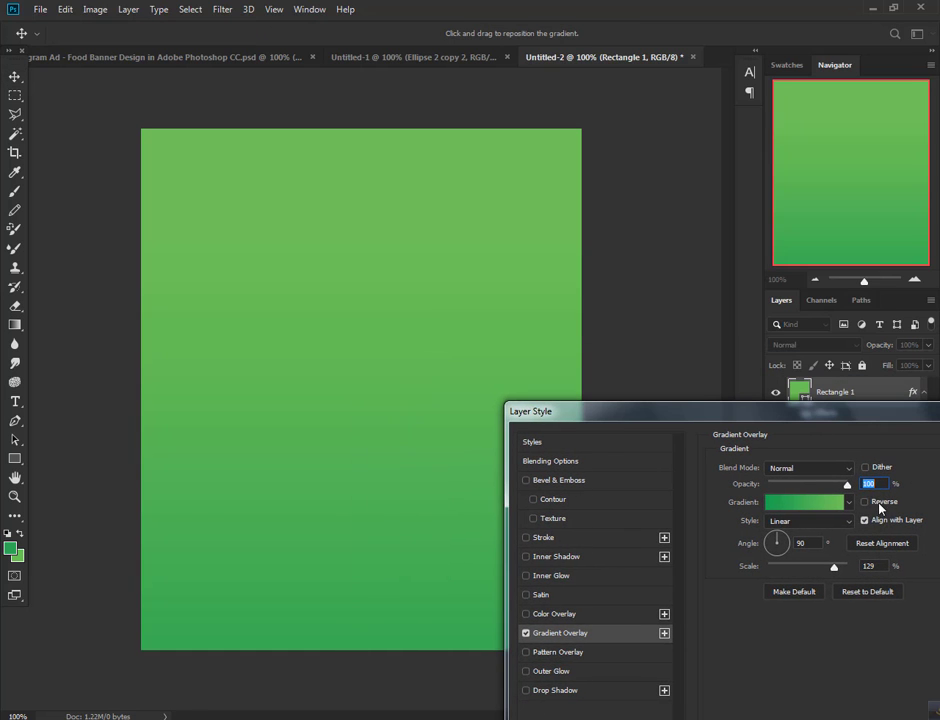
{"action": "left_click", "coordinate": [879, 505]}
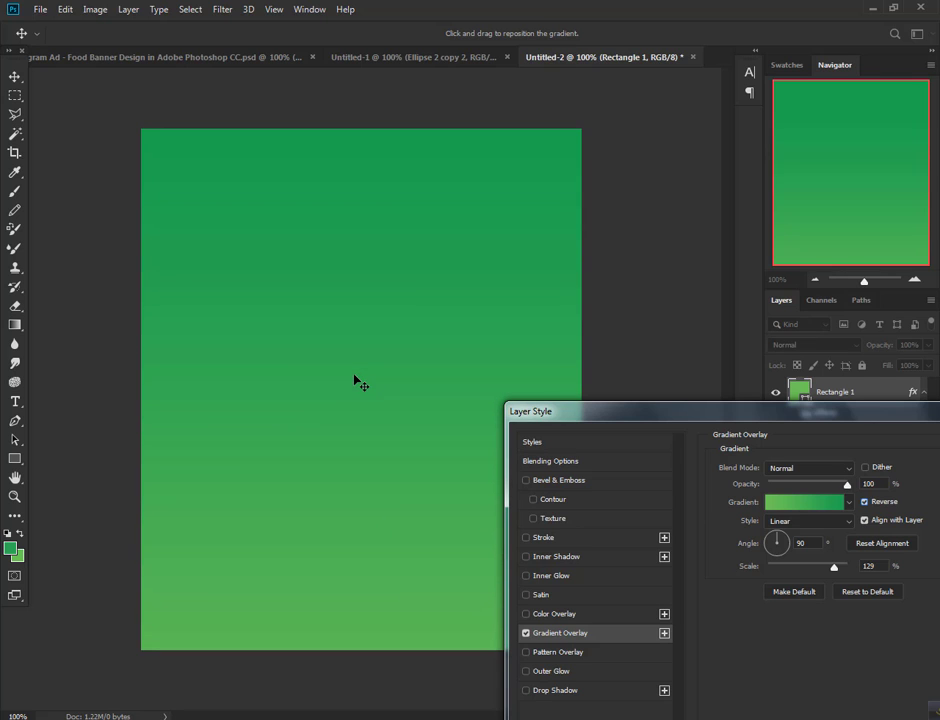
{"action": "left_click_drag", "start_coordinate": [355, 372], "coordinate": [388, 462]}
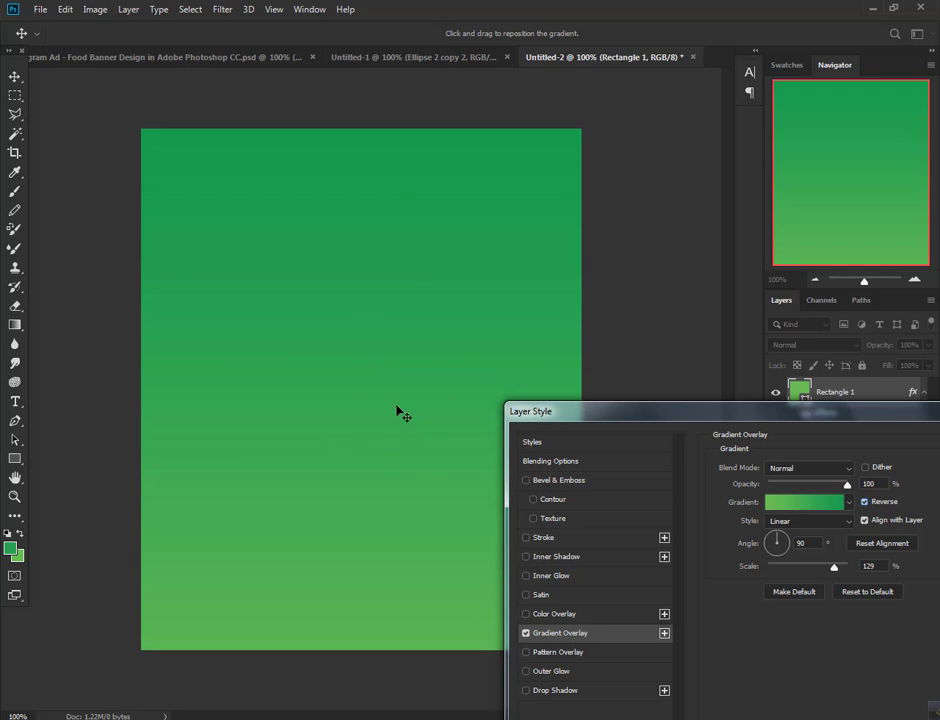
{"action": "left_click_drag", "start_coordinate": [676, 413], "coordinate": [459, 437]}
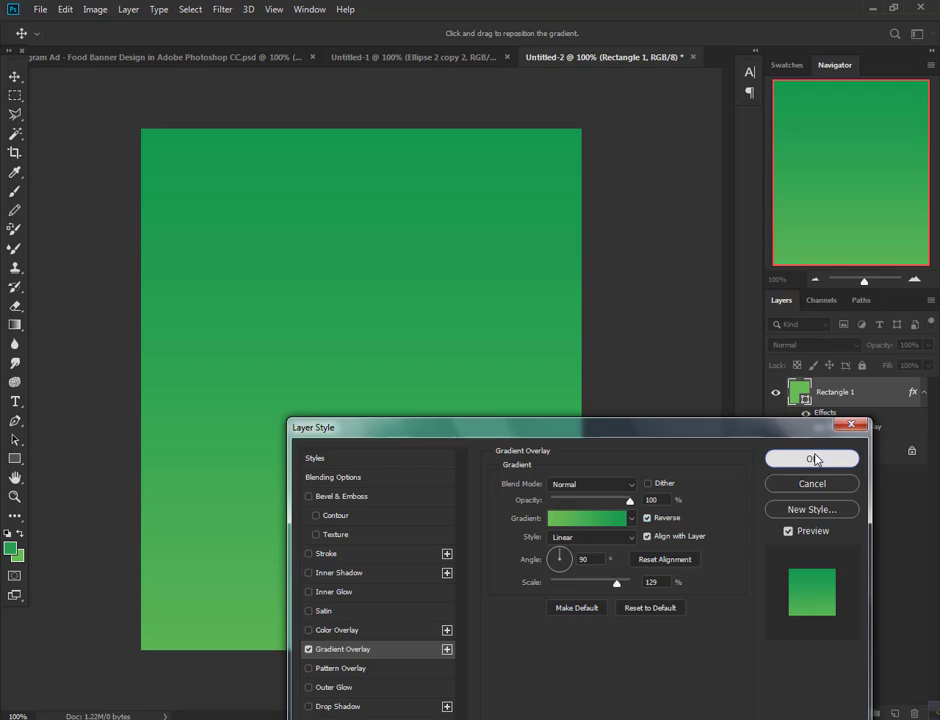
{"action": "left_click", "coordinate": [812, 458]}
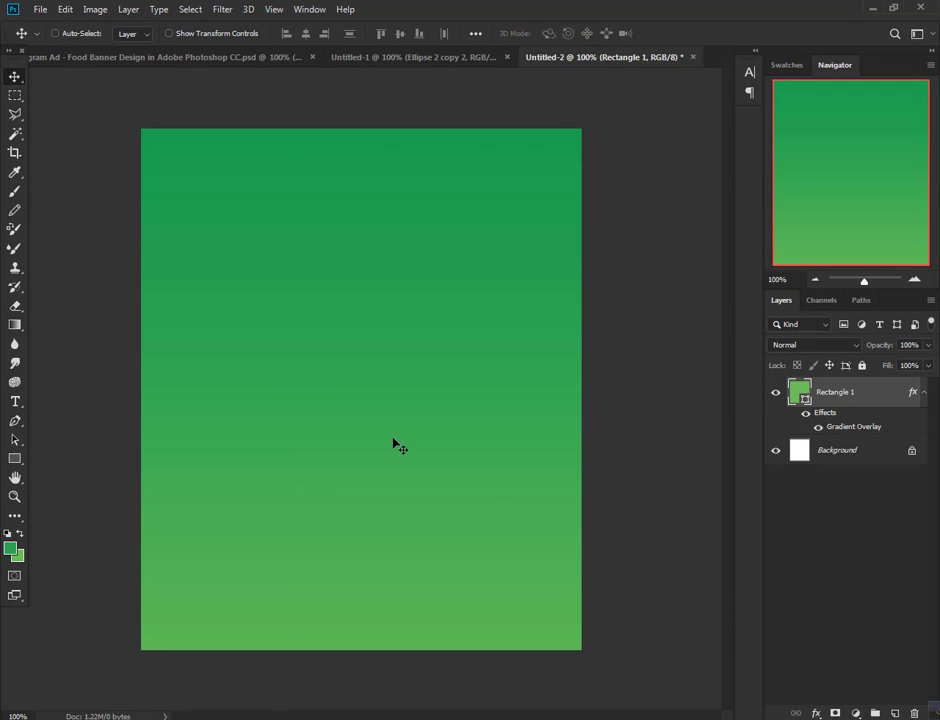
Add a new layer and draw a closed Pen path with a wavy upper edge across the lower part of the canvas
{"action": "left_click", "coordinate": [15, 420]}
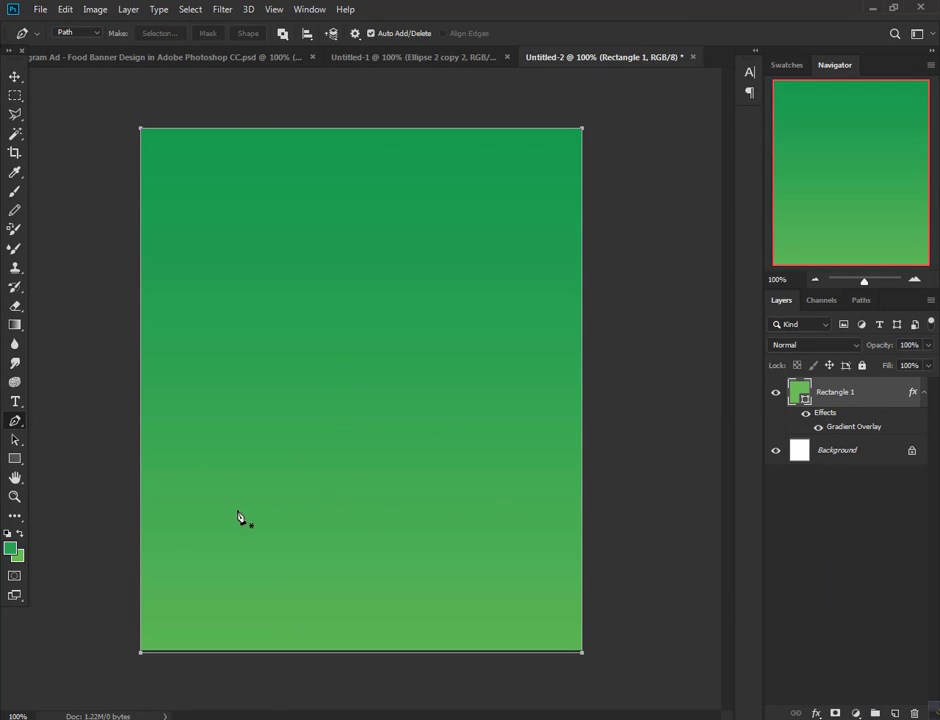
{"action": "left_click", "coordinate": [897, 713]}
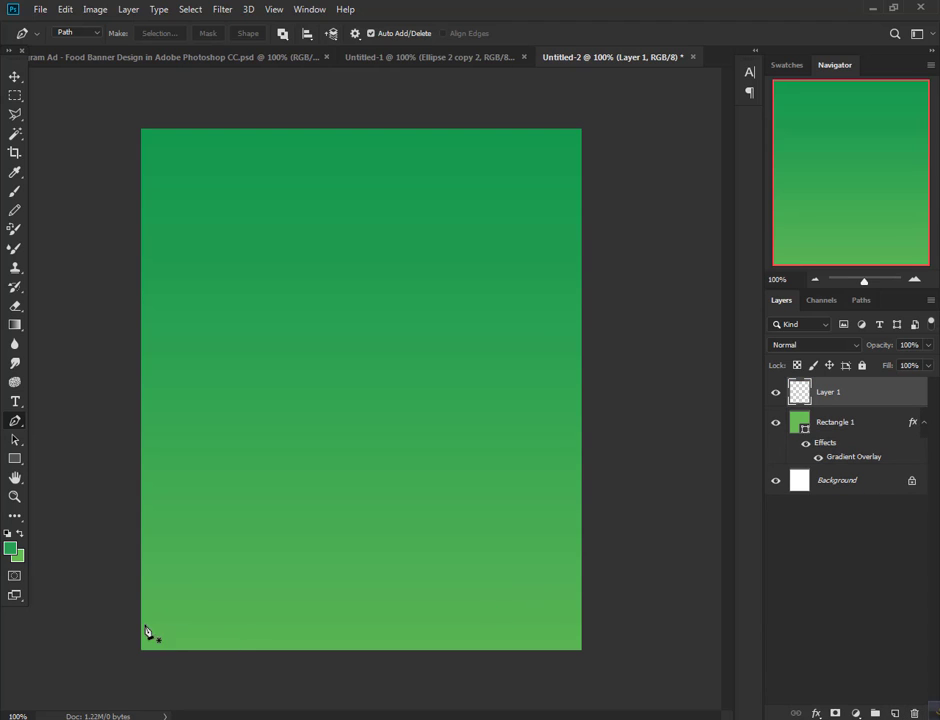
{"action": "left_click", "coordinate": [138, 655]}
{"action": "left_click_drag", "start_coordinate": [609, 436], "coordinate": [662, 380]}
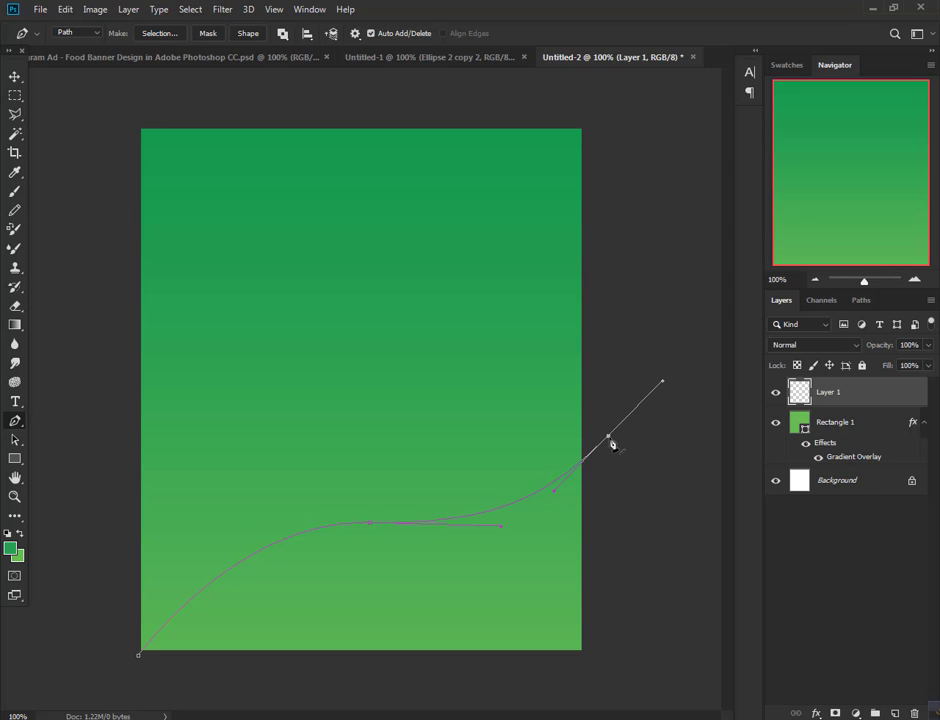
{"action": "left_click", "coordinate": [609, 437], "text": "alt"}
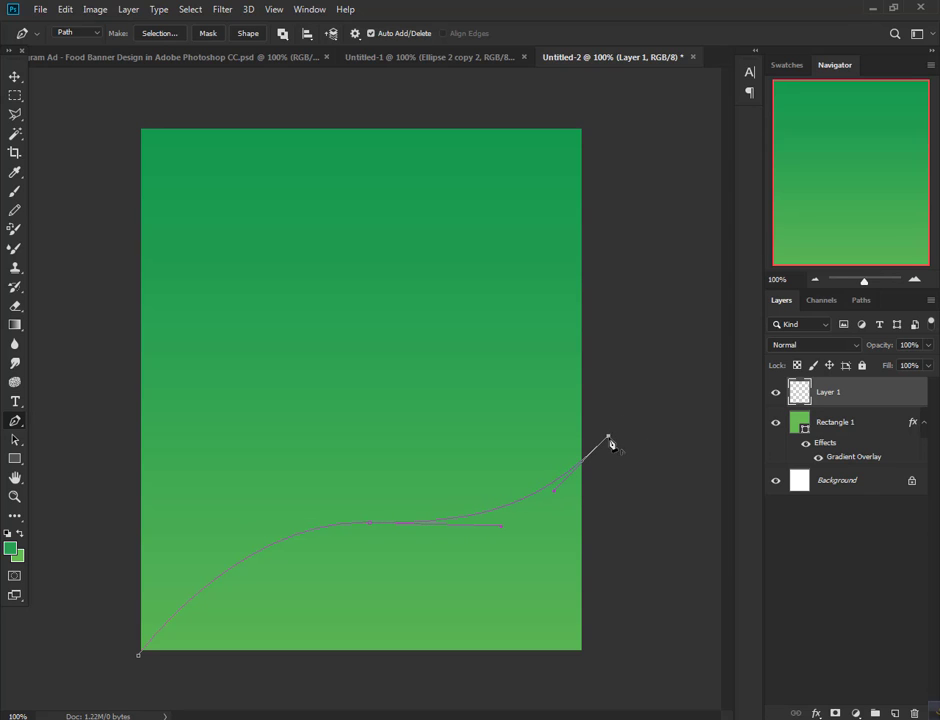
{"action": "left_click", "coordinate": [622, 668]}
{"action": "left_click", "coordinate": [138, 655]}
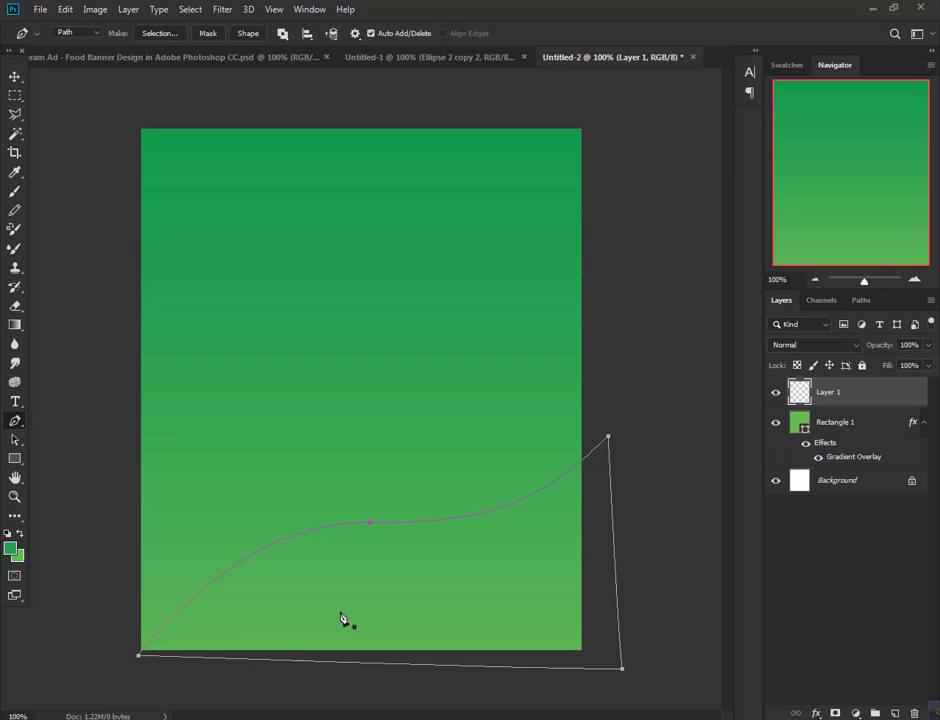
Turn the wavy path into a selection with 0 px feather, fill it with white and deselect
{"action": "right_click", "coordinate": [341, 612]}
{"action": "left_click", "coordinate": [420, 347]}
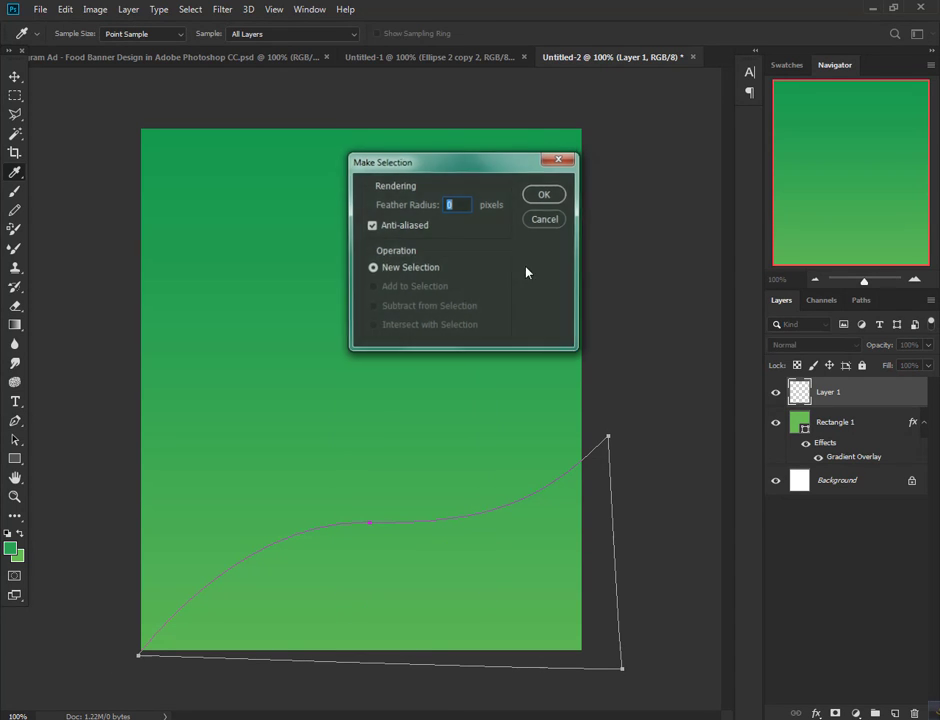
{"action": "left_click", "coordinate": [549, 195]}
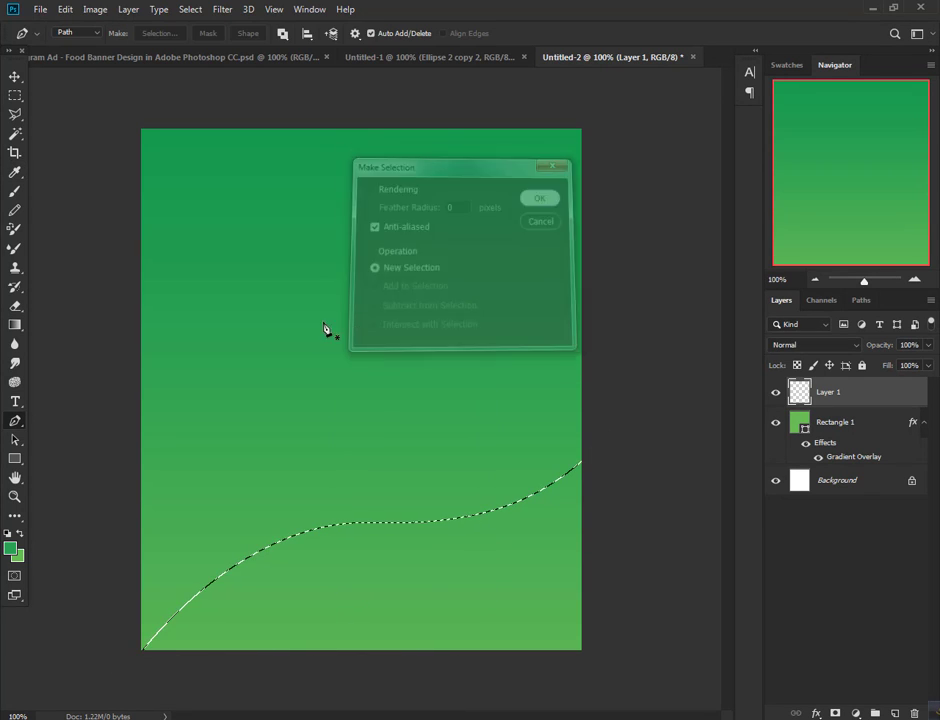
{"action": "left_click", "coordinate": [65, 9]}
{"action": "left_click", "coordinate": [113, 240]}
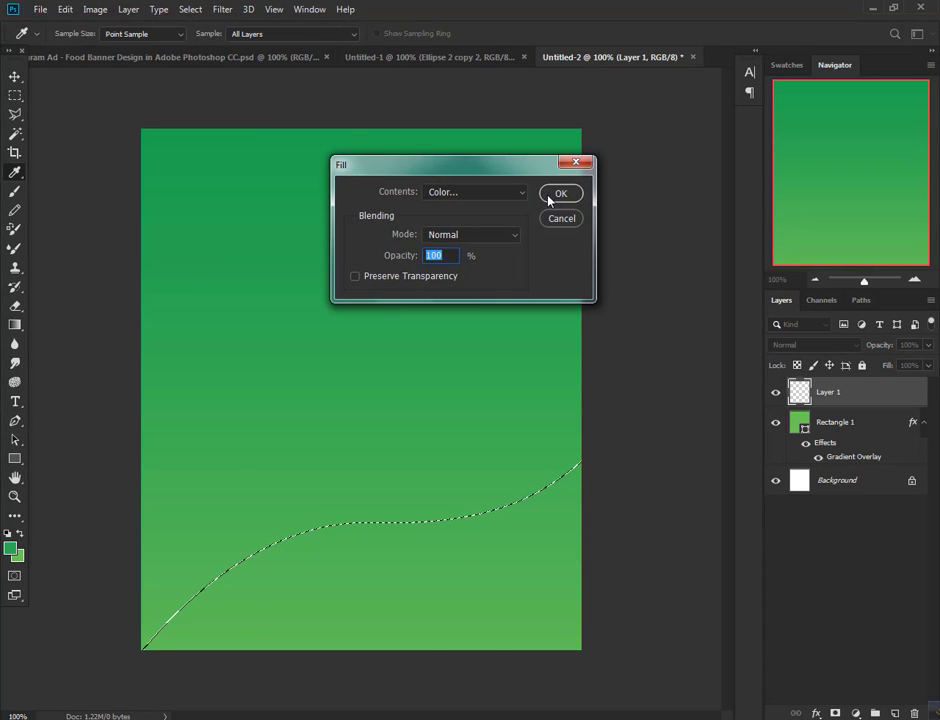
{"action": "left_click", "coordinate": [561, 189]}
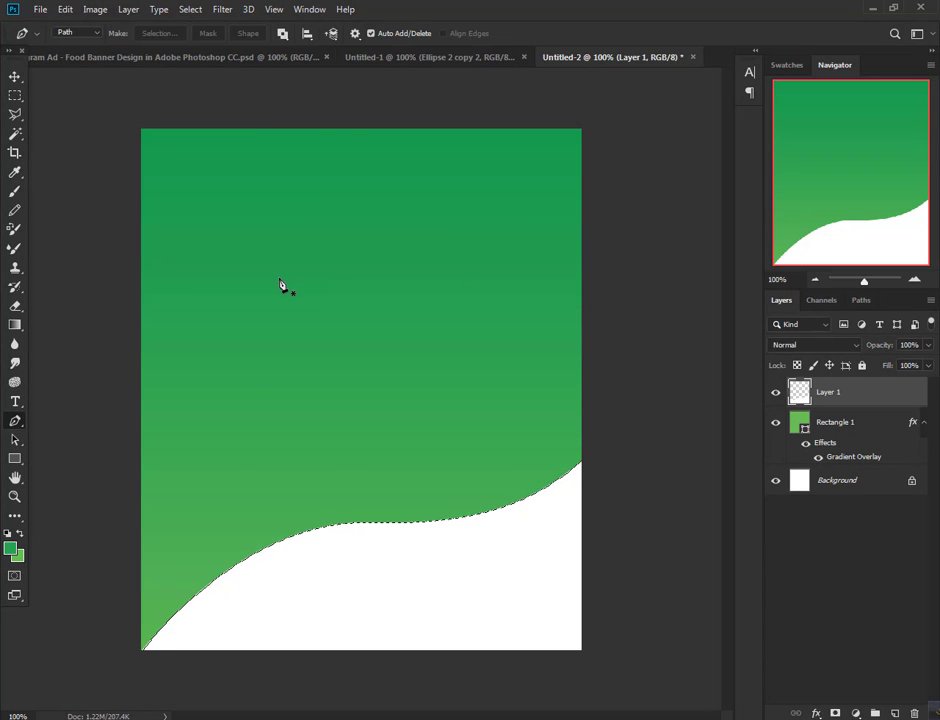
{"action": "key", "text": "ctrl+d"}
{"action": "left_click", "coordinate": [15, 77]}
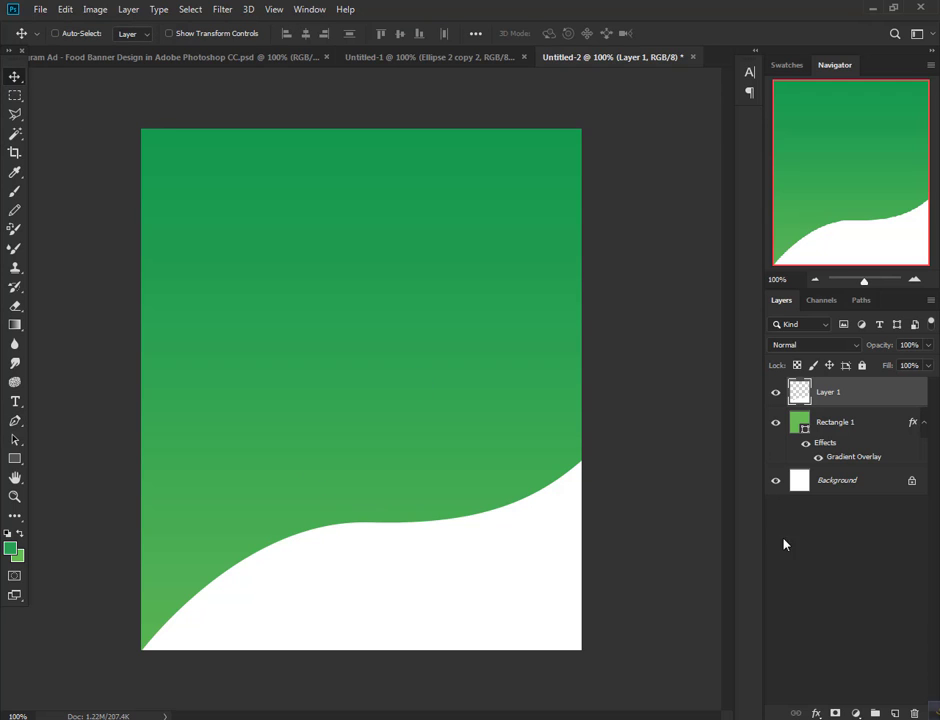
Apply a linear green Gradient Overlay to the wave layer with Reverse off, and shift the gradient slightly upward
{"action": "left_click", "coordinate": [815, 711]}
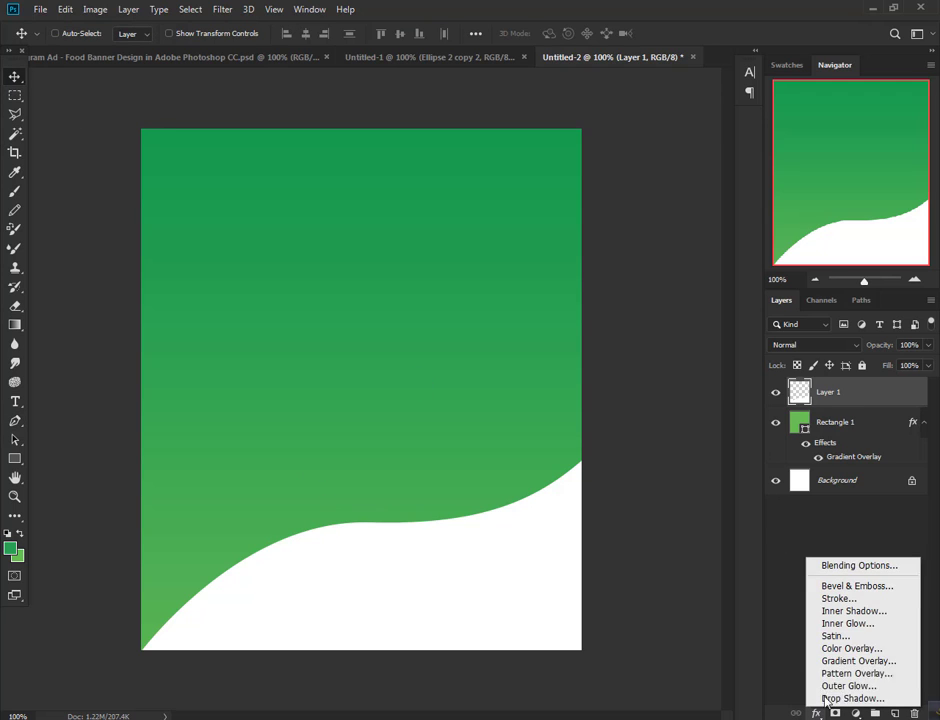
{"action": "left_click", "coordinate": [865, 662]}
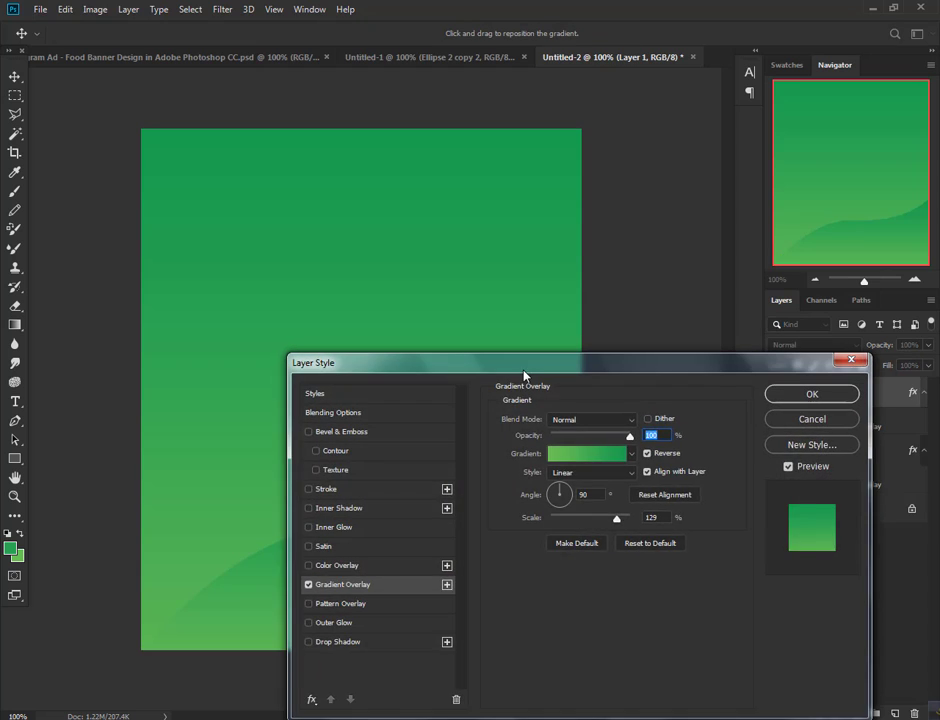
{"action": "left_click_drag", "start_coordinate": [522, 378], "coordinate": [838, 445]}
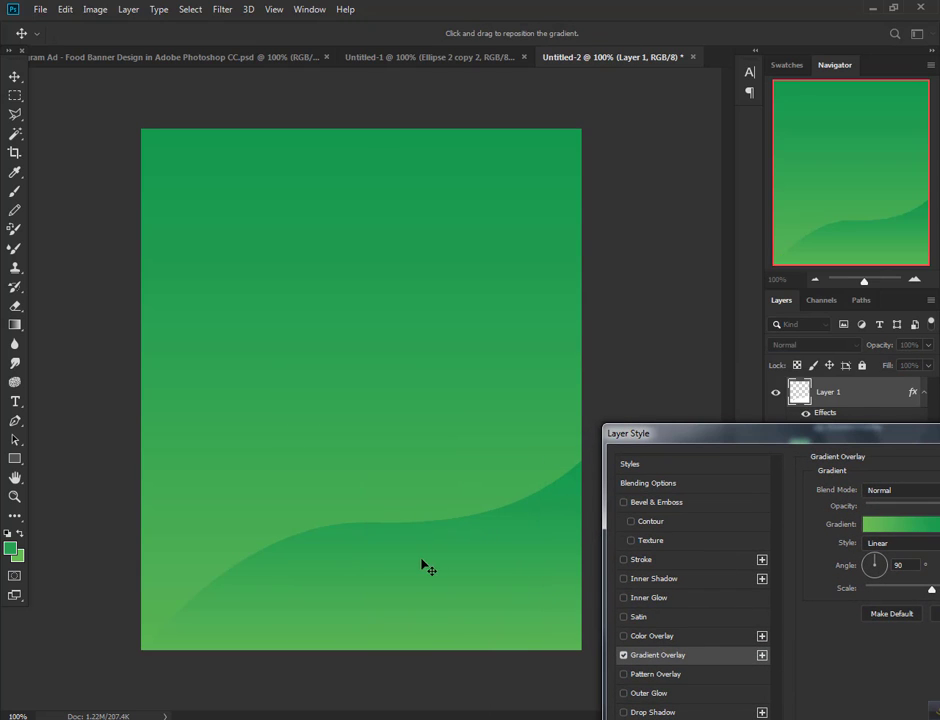
{"action": "left_click_drag", "start_coordinate": [806, 435], "coordinate": [733, 425]}
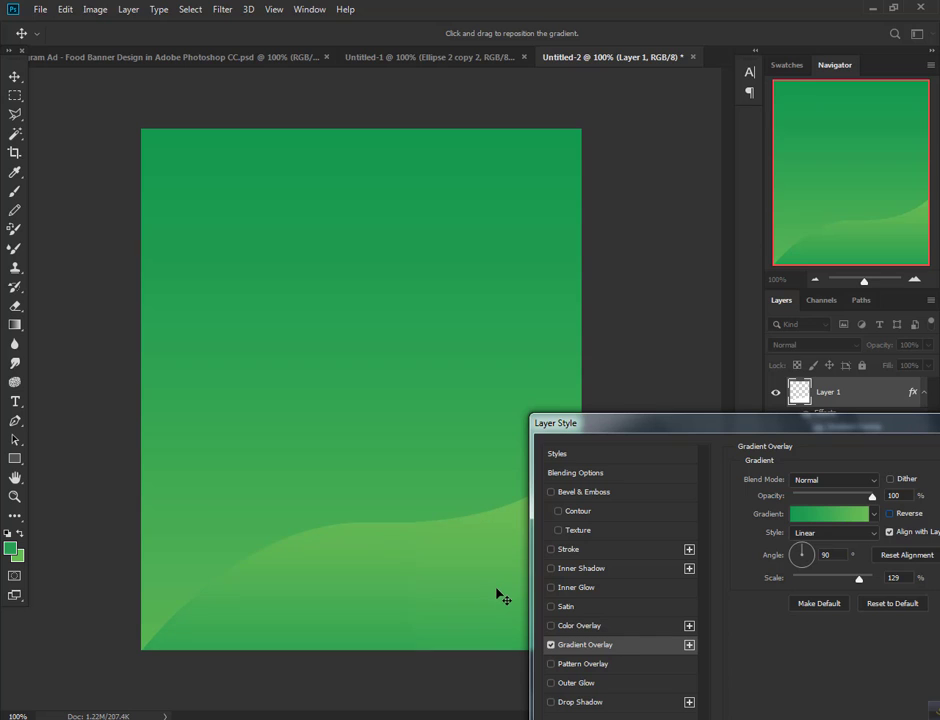
{"action": "left_click_drag", "start_coordinate": [497, 597], "coordinate": [525, 570]}
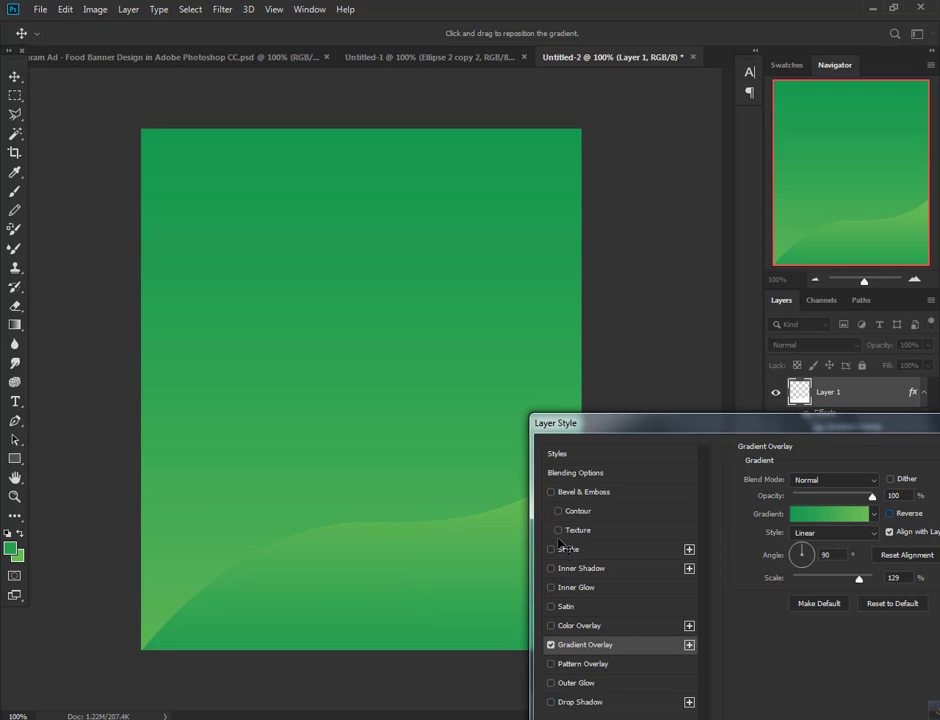
{"action": "left_click_drag", "start_coordinate": [833, 428], "coordinate": [600, 430]}
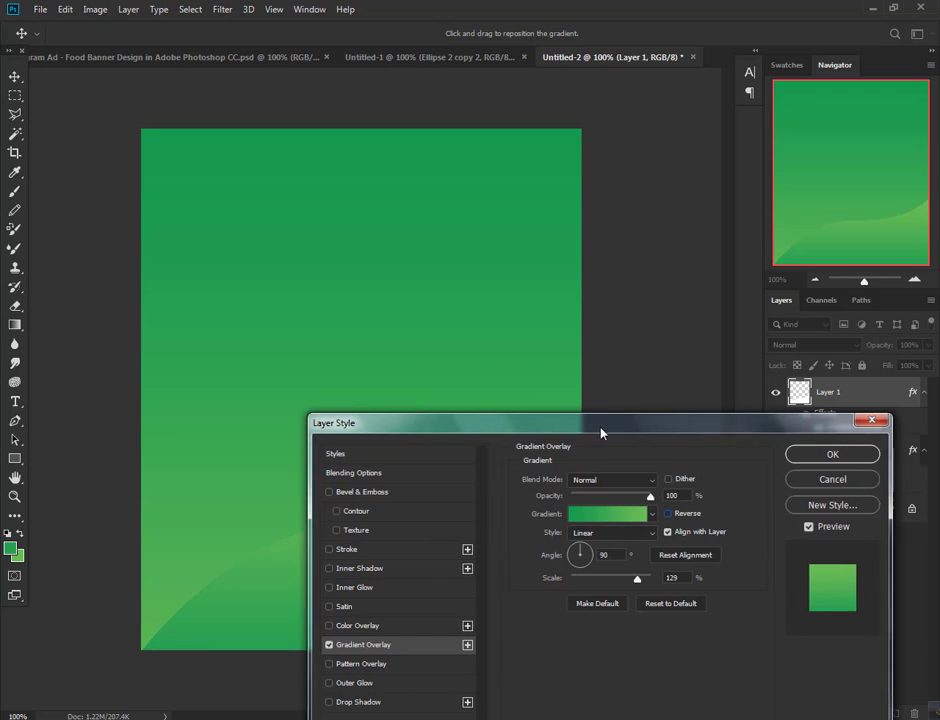
{"action": "left_click", "coordinate": [850, 458]}
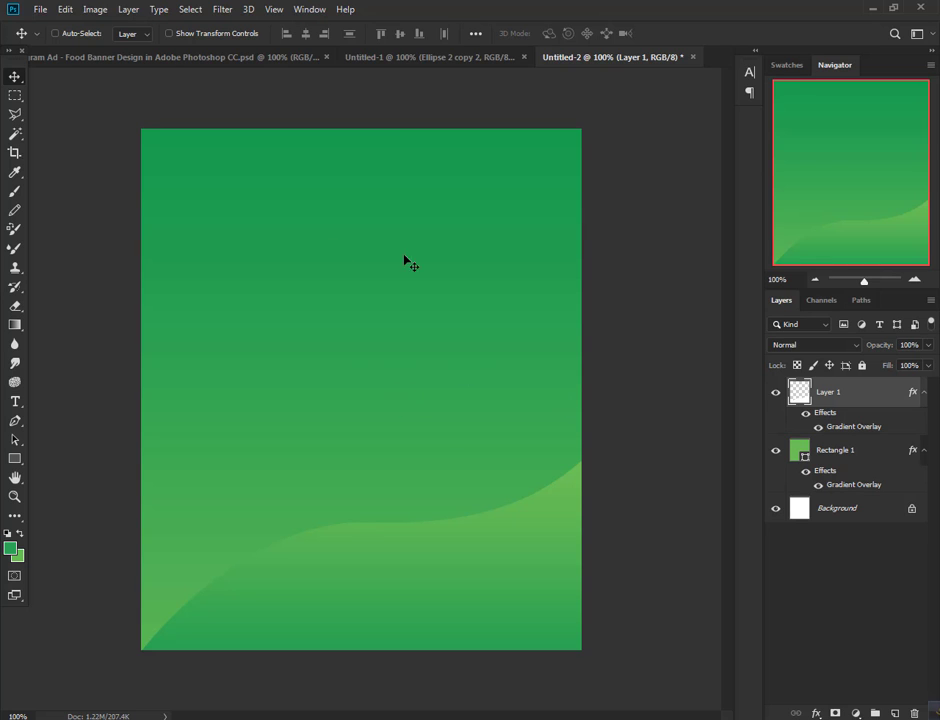
Copy all the prepared food, logo and decoration layers from Untitled-1 into the Untitled-2 banner, positioning the plate in the upper-right area
{"action": "left_click", "coordinate": [424, 57]}
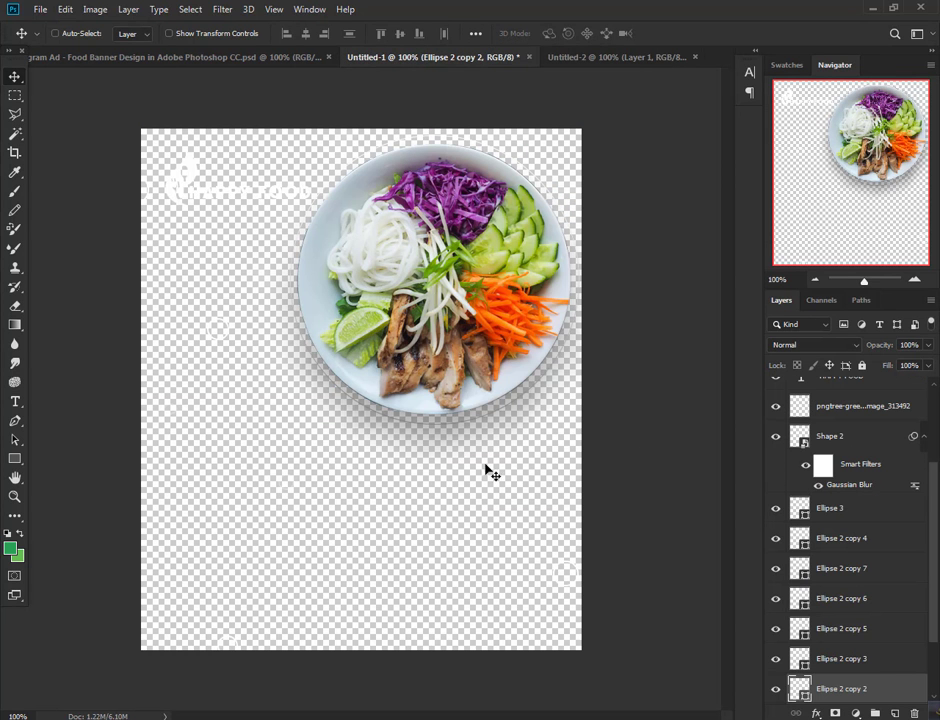
{"action": "scroll", "coordinate": [884, 683], "scroll_direction": "down", "scroll_amount": 3}
{"action": "left_click", "coordinate": [879, 687]}
{"action": "scroll", "coordinate": [883, 543], "scroll_direction": "up", "scroll_amount": 6}
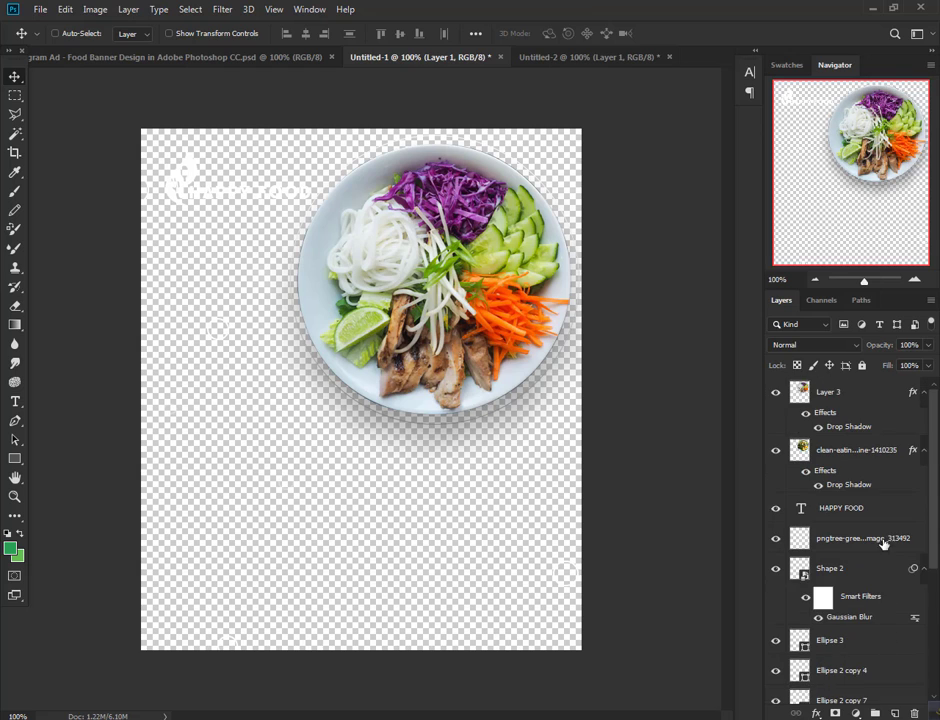
{"action": "left_click", "coordinate": [855, 395], "text": "shift"}
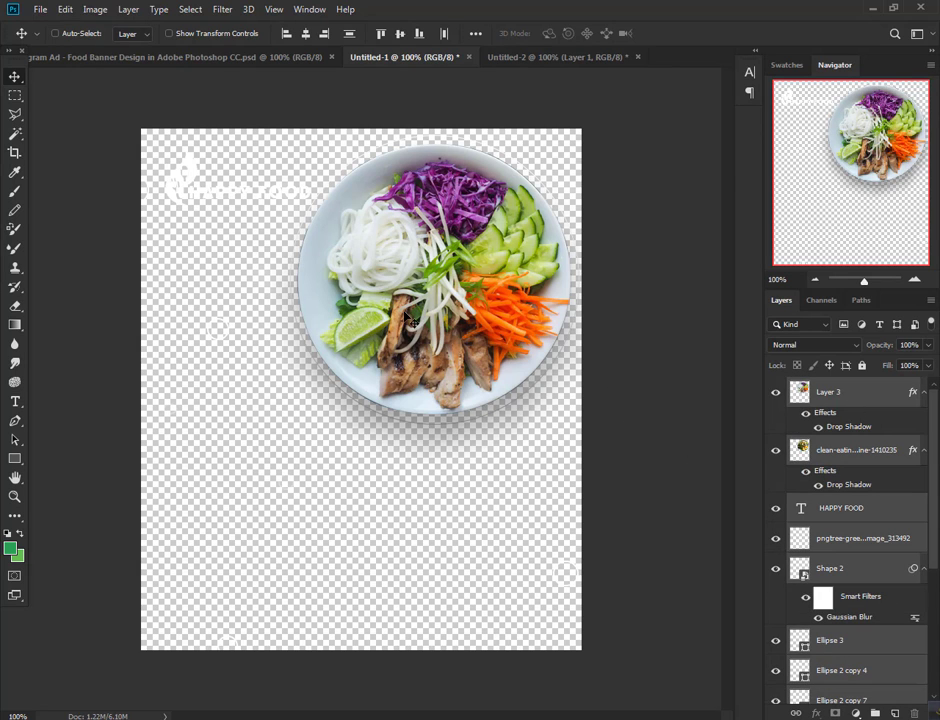
{"action": "left_click_drag", "start_coordinate": [414, 293], "coordinate": [448, 372]}
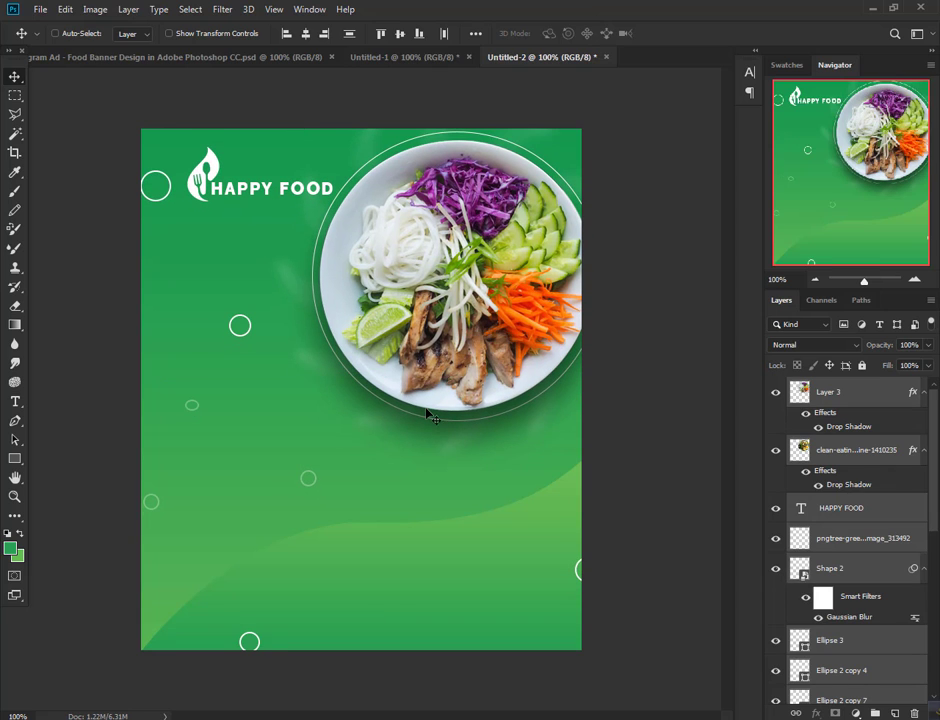
Draw a circle about 121 px wide above the food layers, in the banner's lower-right area, and fill it with white
{"action": "left_click", "coordinate": [874, 390]}
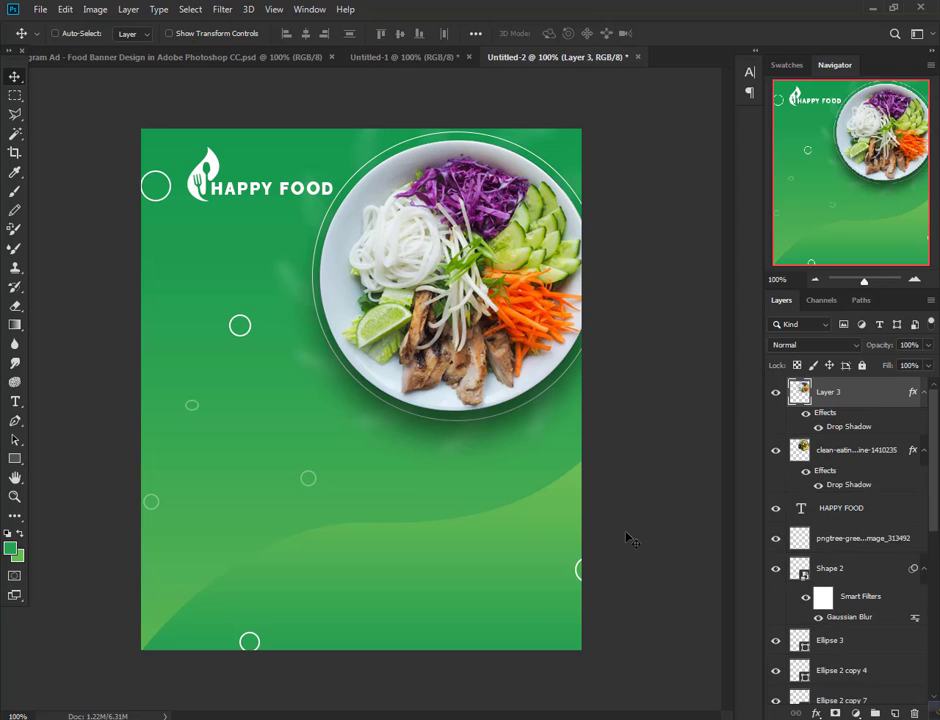
{"action": "left_click", "coordinate": [15, 458]}
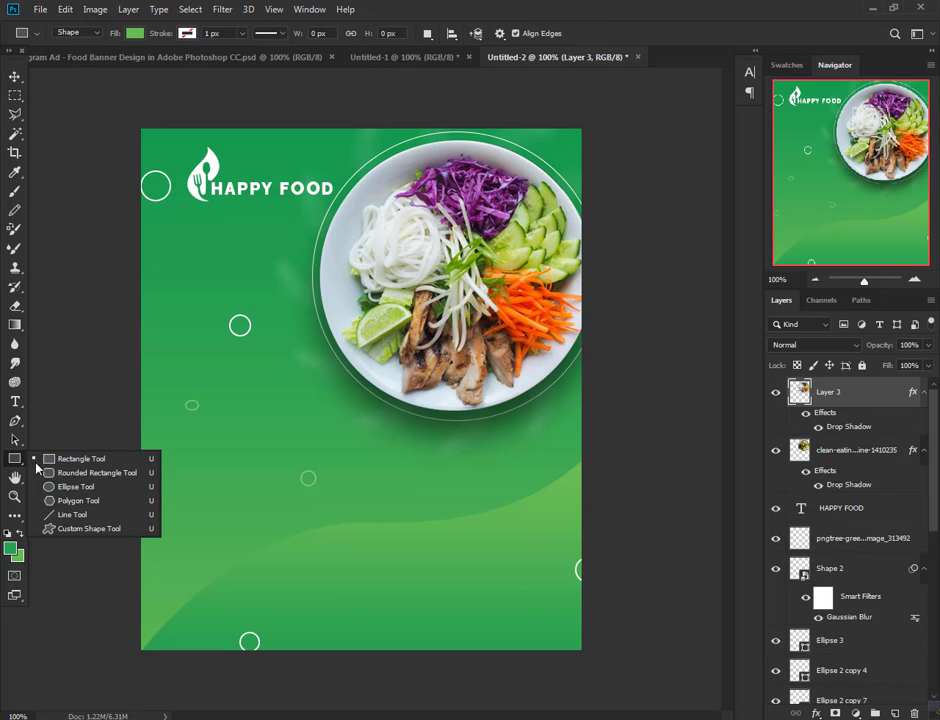
{"action": "left_click", "coordinate": [79, 487]}
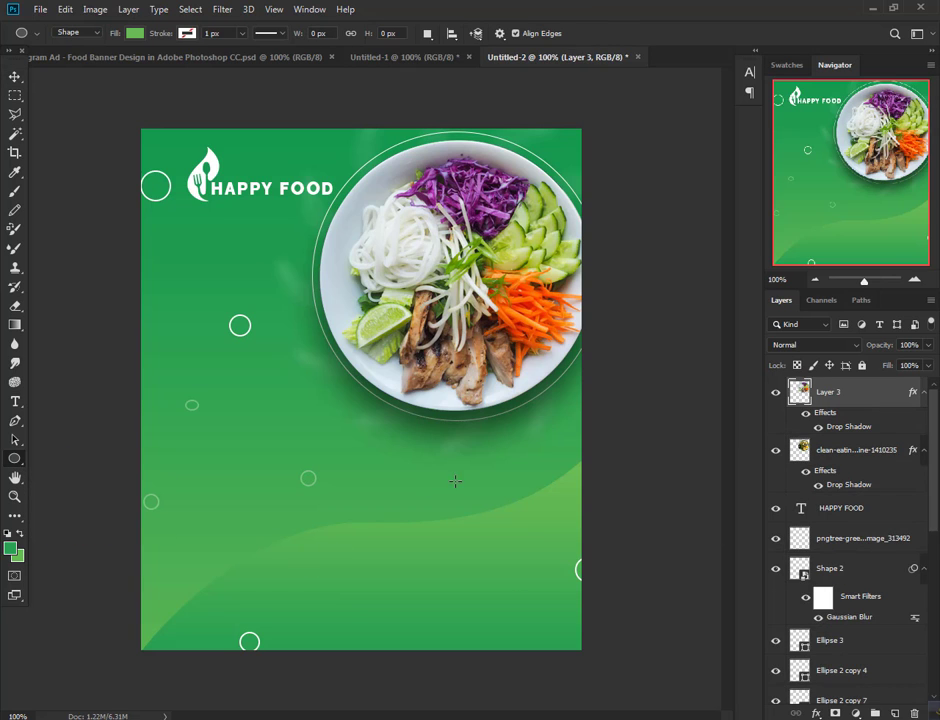
{"action": "left_click_drag", "start_coordinate": [457, 474], "coordinate": [546, 560]}
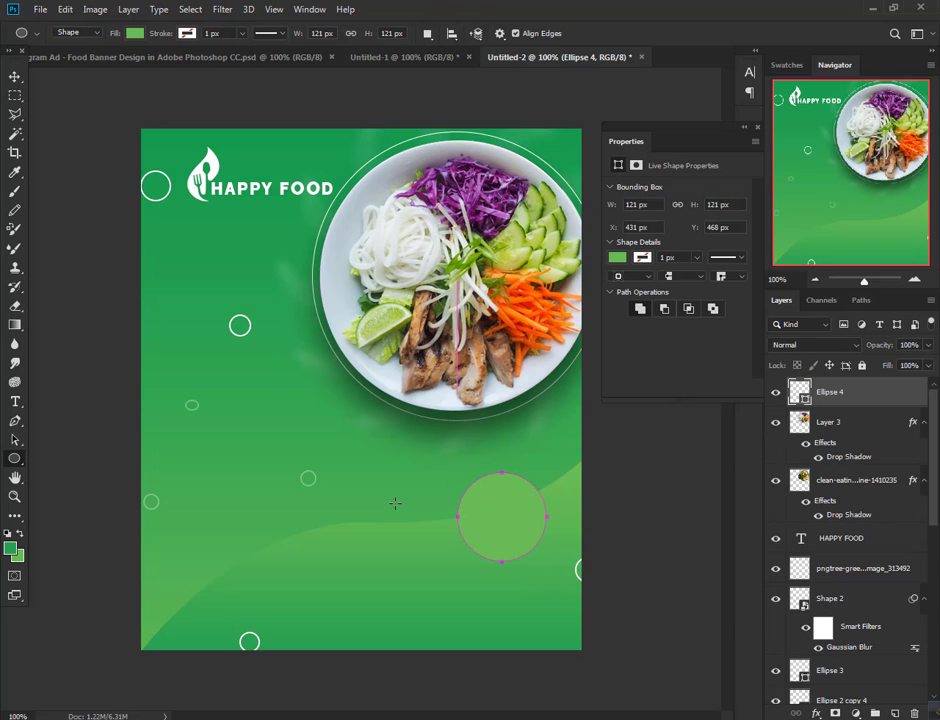
{"action": "left_click", "coordinate": [617, 258]}
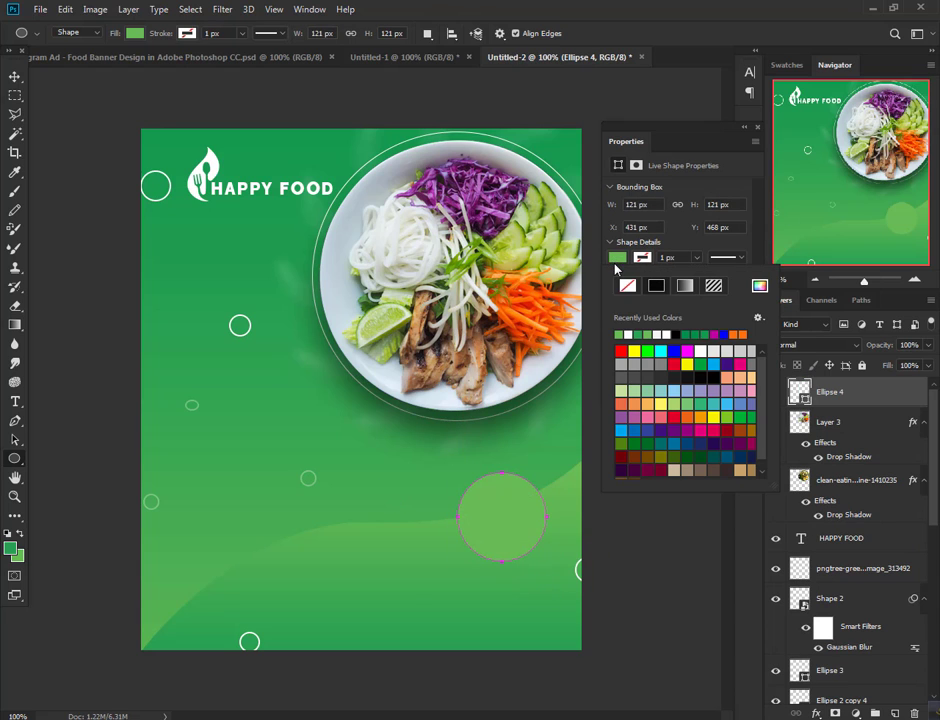
{"action": "left_click", "coordinate": [632, 334]}
{"action": "left_click", "coordinate": [15, 77]}
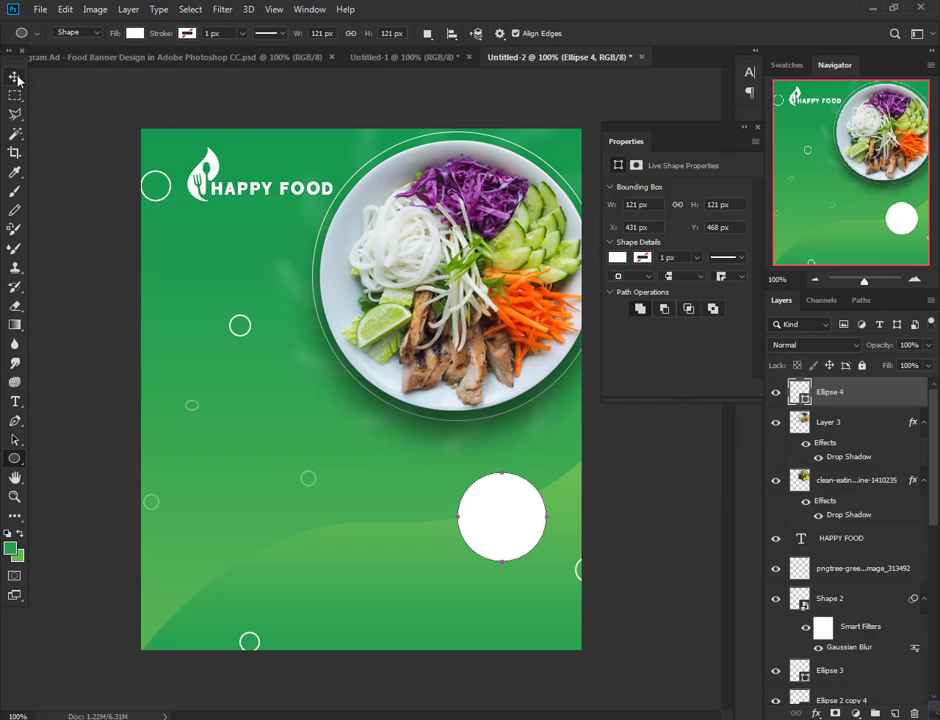
{"action": "left_click", "coordinate": [757, 129]}
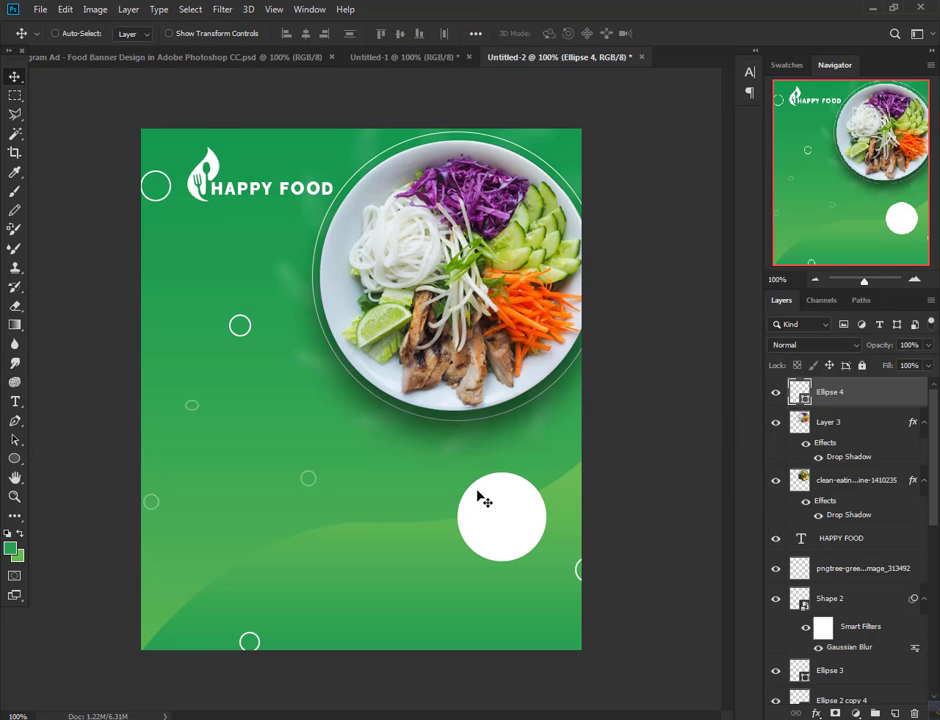
Duplicate the white circle, enlarge the copy slightly from its centre and place its layer beneath the original
{"action": "key", "text": "ctrl+j"}
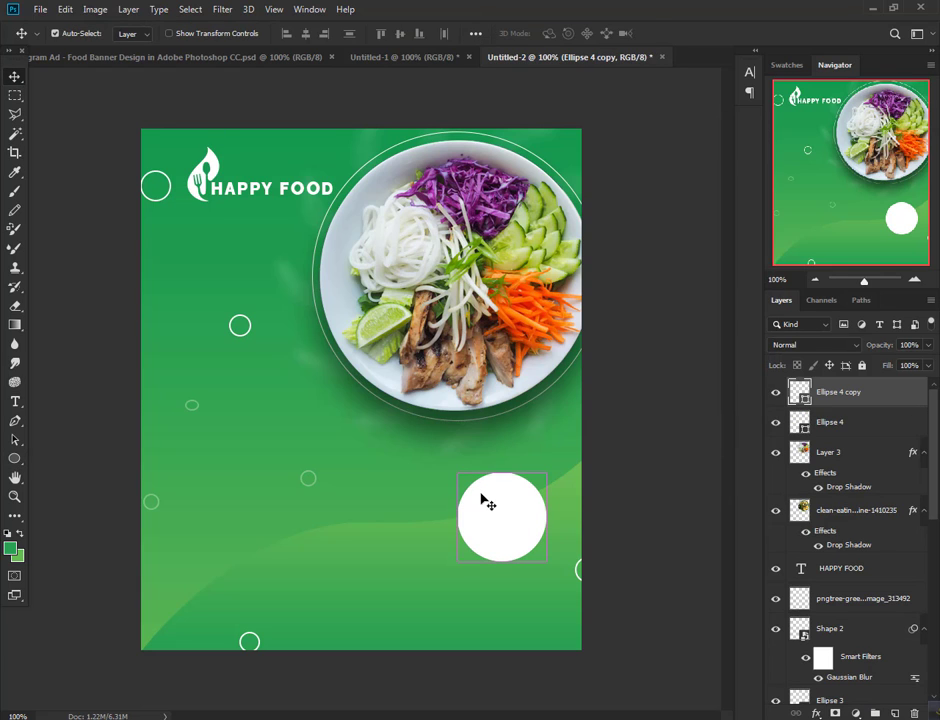
{"action": "key", "text": "ctrl+t"}
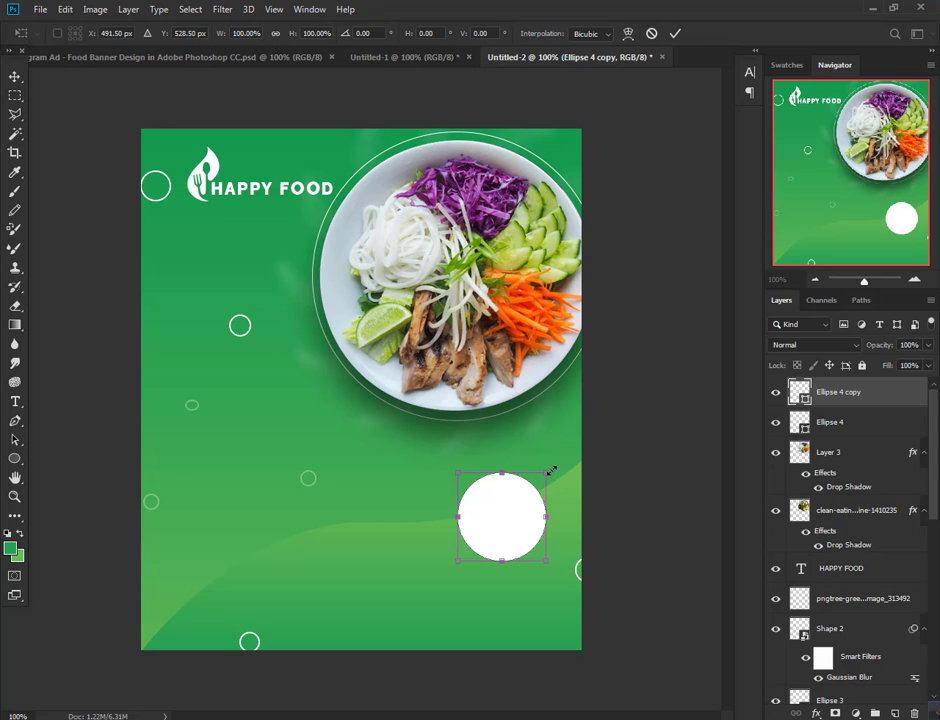
{"action": "left_click_drag", "start_coordinate": [551, 470], "coordinate": [556, 465]}
{"action": "left_click", "coordinate": [675, 33]}
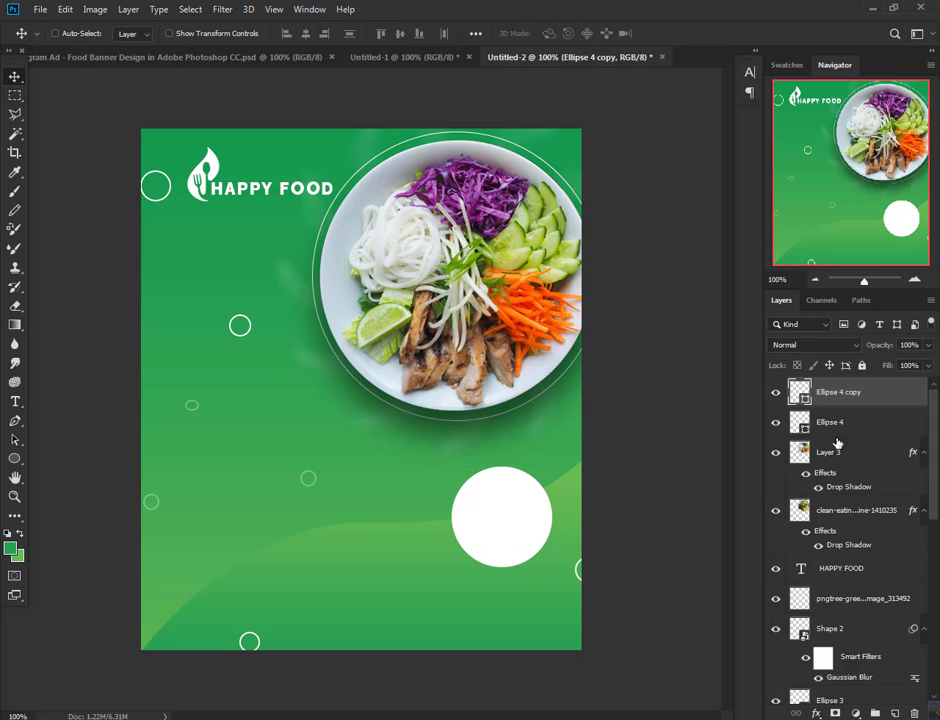
{"action": "left_click_drag", "start_coordinate": [786, 390], "coordinate": [797, 425]}
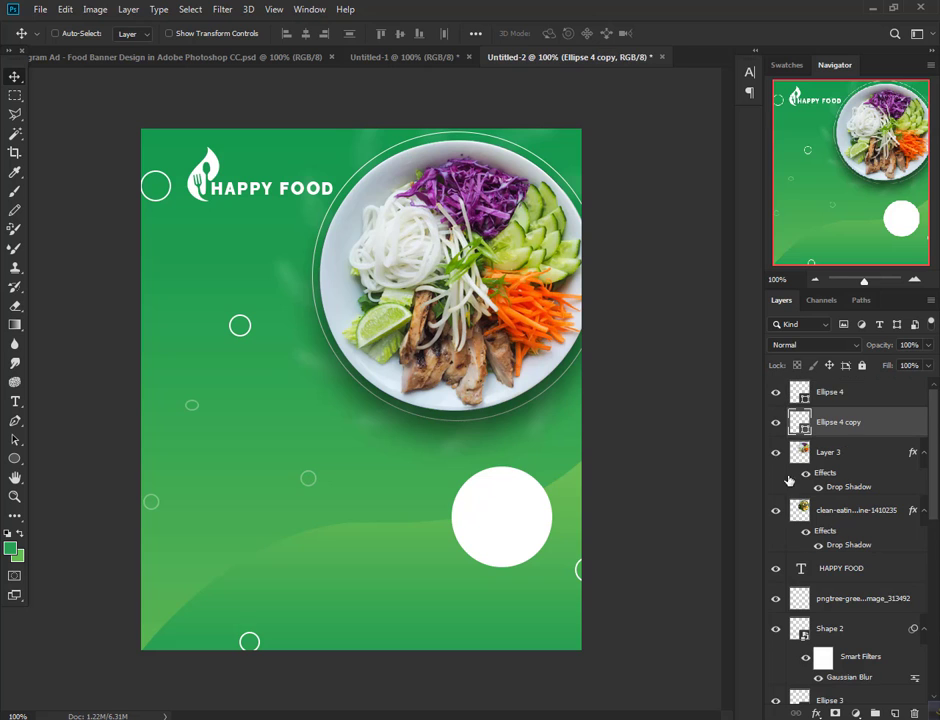
Add a linear green Gradient Overlay to the larger circle and select the gradient's light green end stop at 100% for editing
{"action": "left_click", "coordinate": [815, 713]}
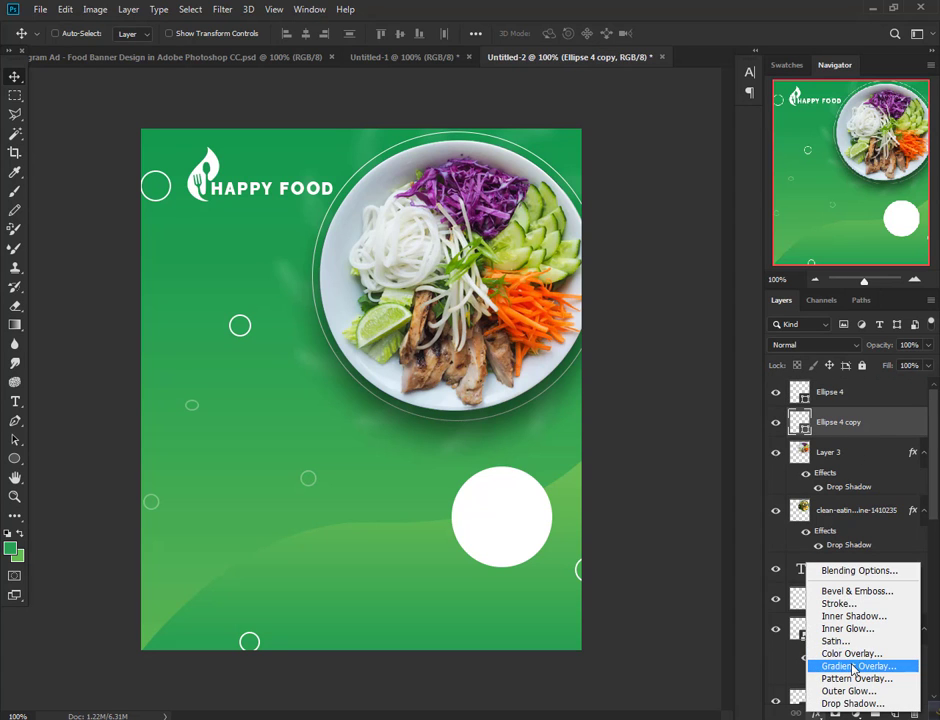
{"action": "left_click", "coordinate": [818, 655]}
{"action": "left_click_drag", "start_coordinate": [500, 368], "coordinate": [580, 598]}
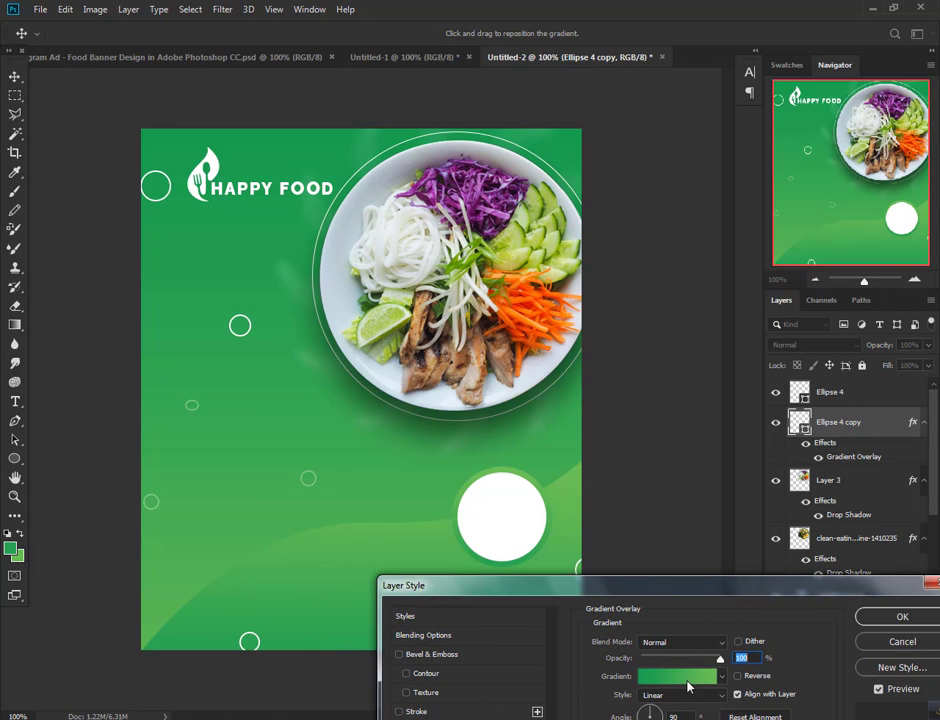
{"action": "left_click", "coordinate": [677, 677]}
{"action": "left_click", "coordinate": [908, 481]}
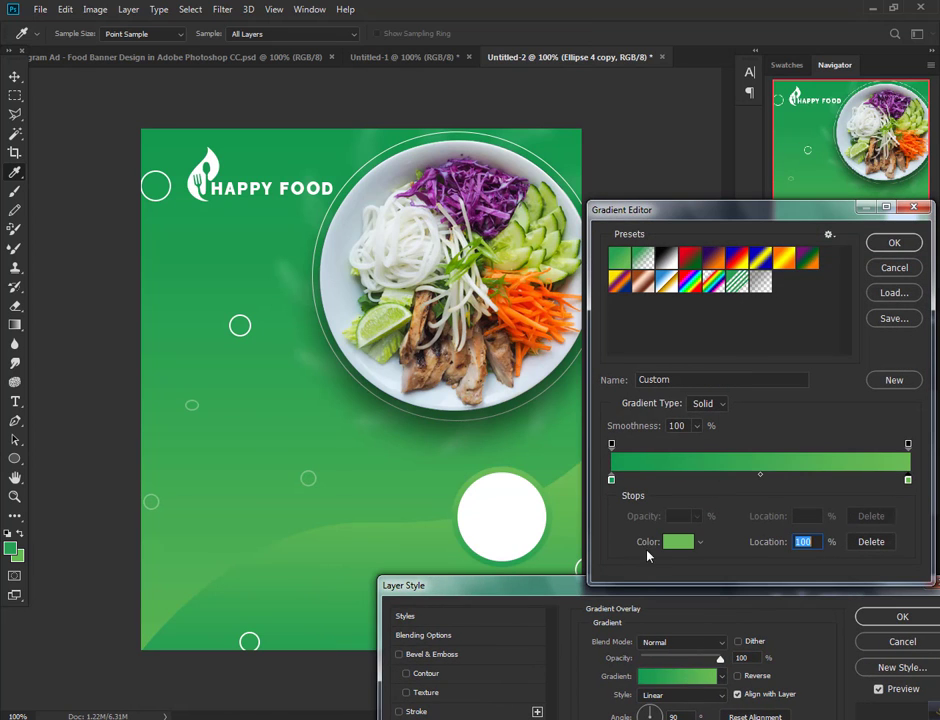
Try bright green 77ff52 as the colour of the gradient's end stop
{"action": "left_click", "coordinate": [677, 543]}
{"action": "left_click", "coordinate": [676, 476]}
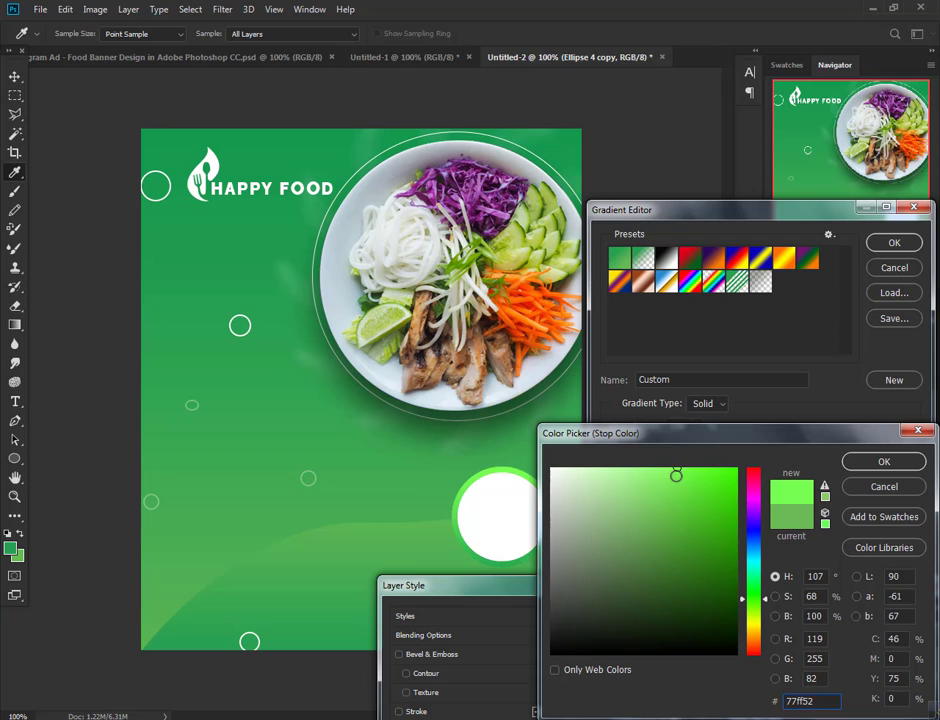
{"action": "left_click", "coordinate": [883, 461]}
{"action": "left_click", "coordinate": [516, 499]}
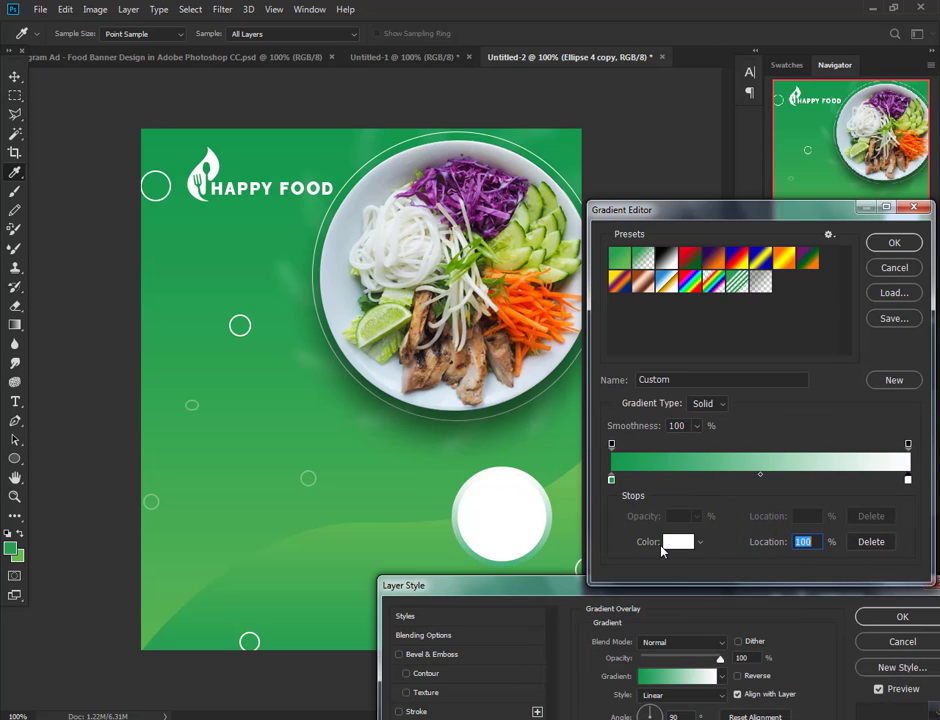
Set the gradient's end stop at 100% to bright green 6cff54 and accept the edited gradient
{"action": "left_click", "coordinate": [666, 546]}
{"action": "left_click", "coordinate": [757, 597]}
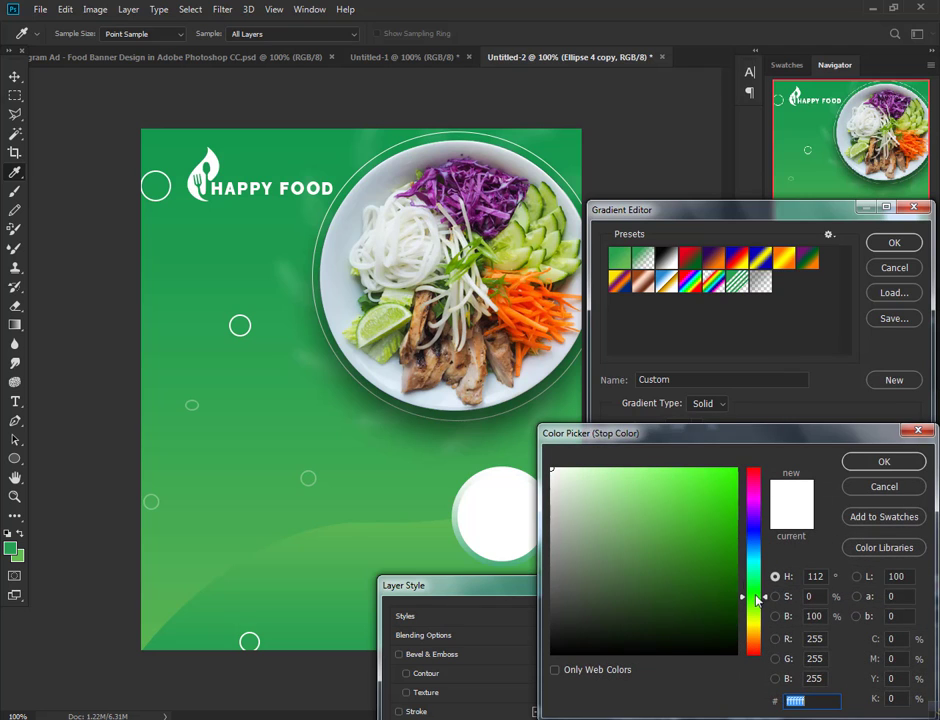
{"action": "left_click_drag", "start_coordinate": [700, 473], "coordinate": [675, 453]}
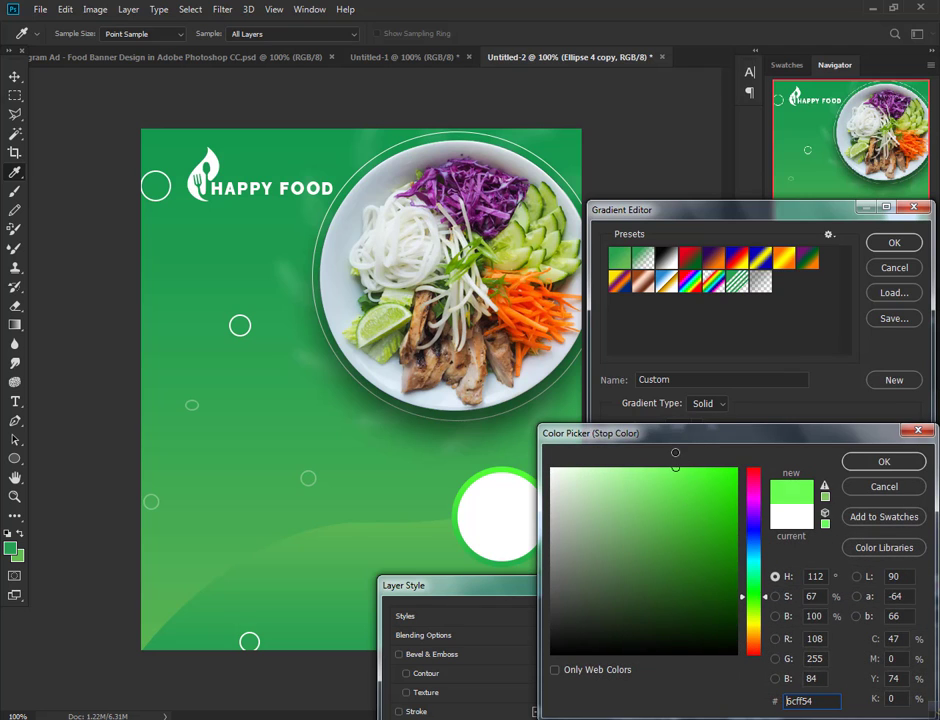
{"action": "left_click", "coordinate": [883, 461]}
{"action": "left_click", "coordinate": [894, 242]}
Reverse the ring's gradient so dark green is at the top, adjust its position slightly and apply the layer style
{"action": "left_click_drag", "start_coordinate": [526, 509], "coordinate": [531, 446]}
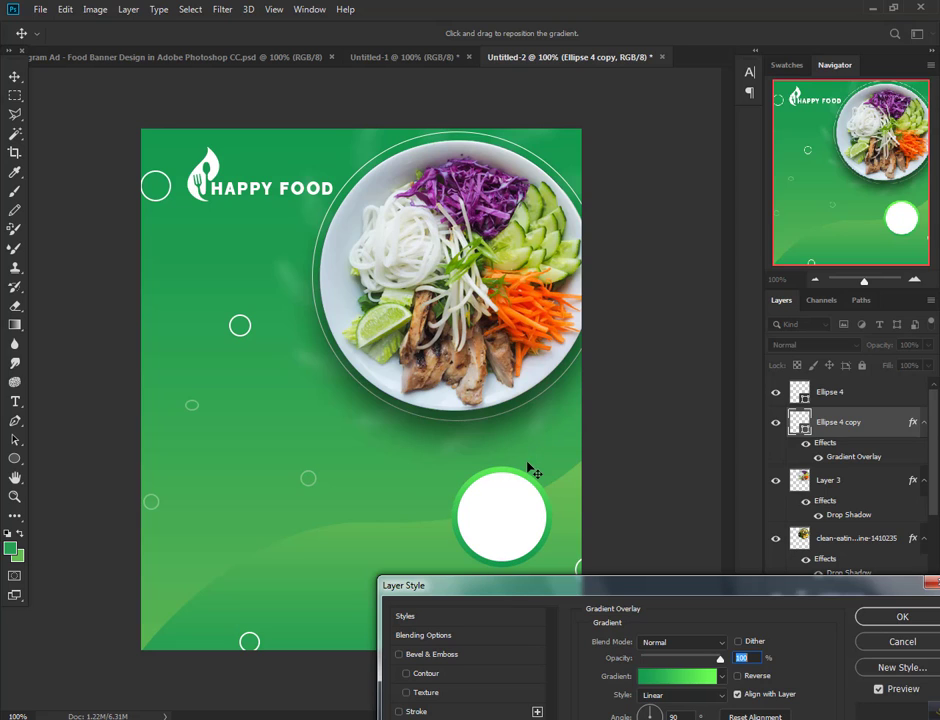
{"action": "left_click", "coordinate": [738, 677]}
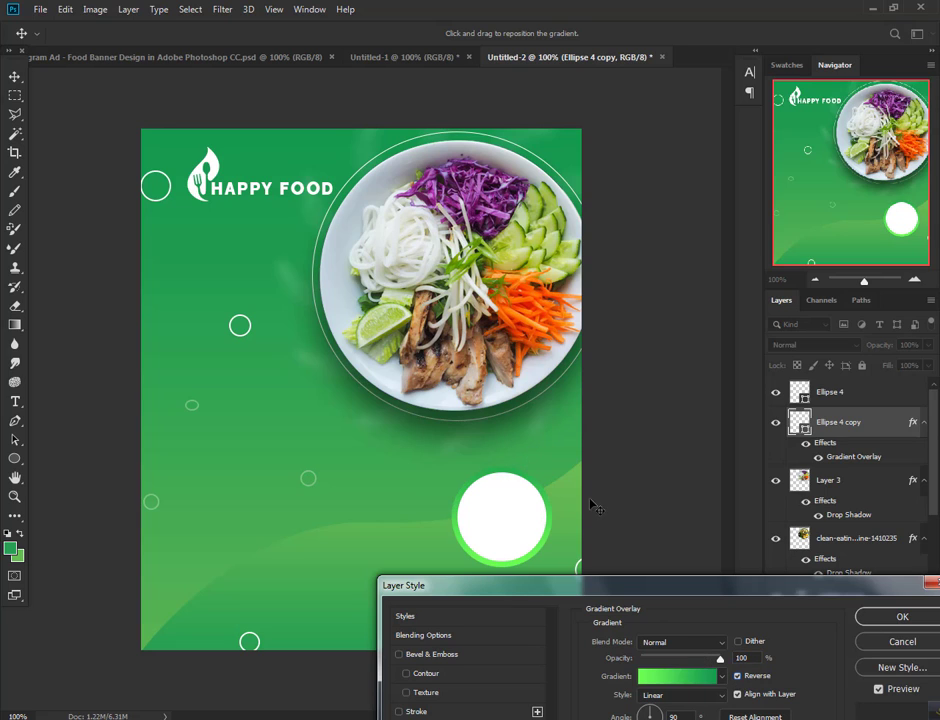
{"action": "left_click_drag", "start_coordinate": [588, 480], "coordinate": [588, 484]}
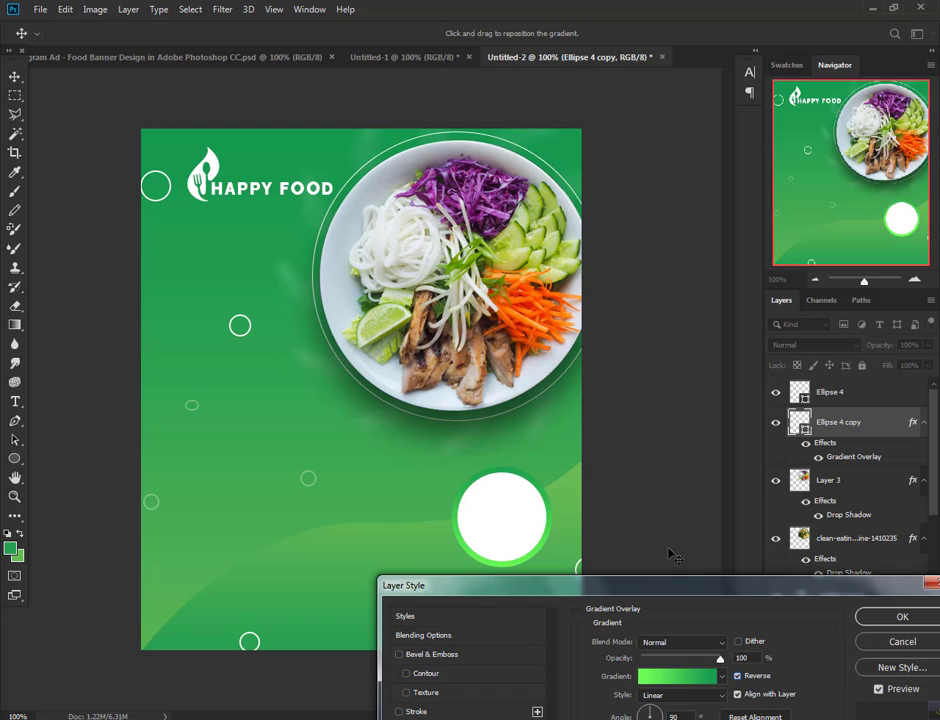
{"action": "left_click", "coordinate": [893, 617]}
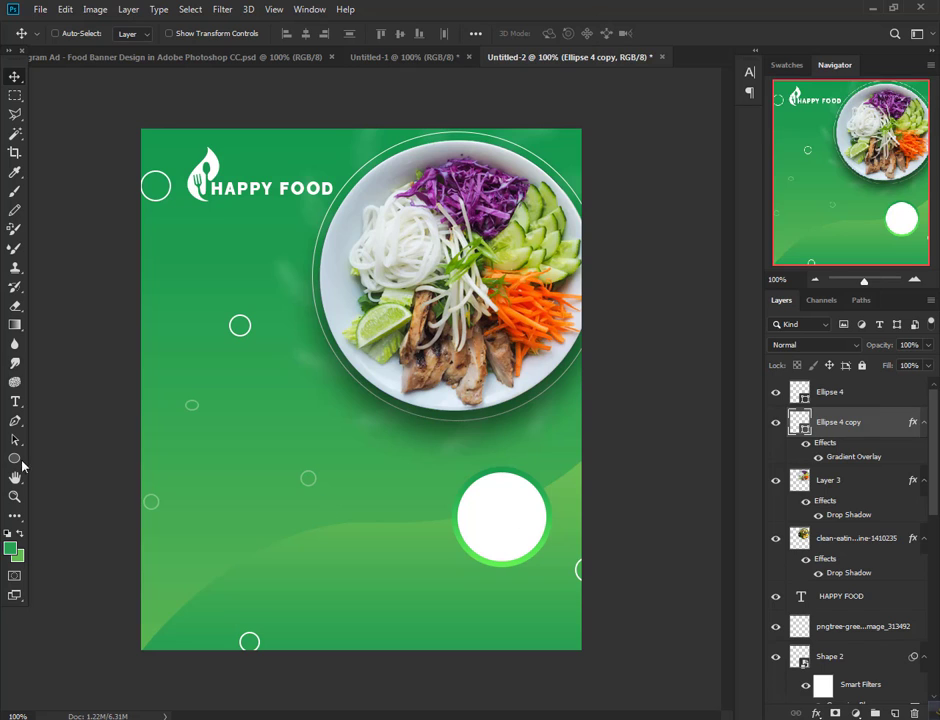
Add the text "50% off" on two lines in green hustle 4 font on a new layer above the white circle
{"action": "left_click", "coordinate": [15, 401]}
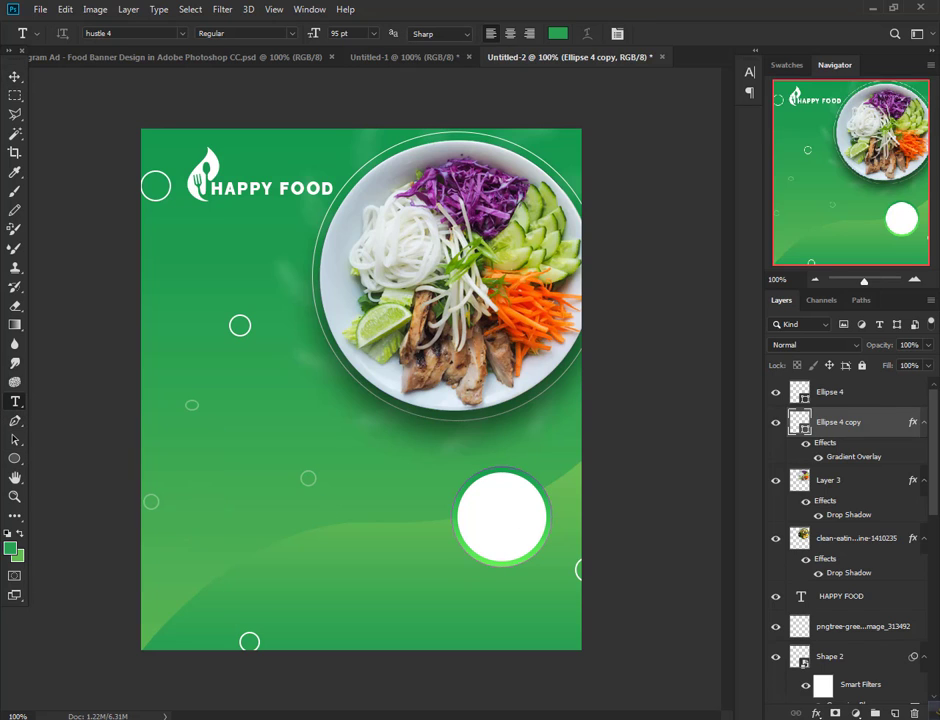
{"action": "left_click", "coordinate": [872, 398]}
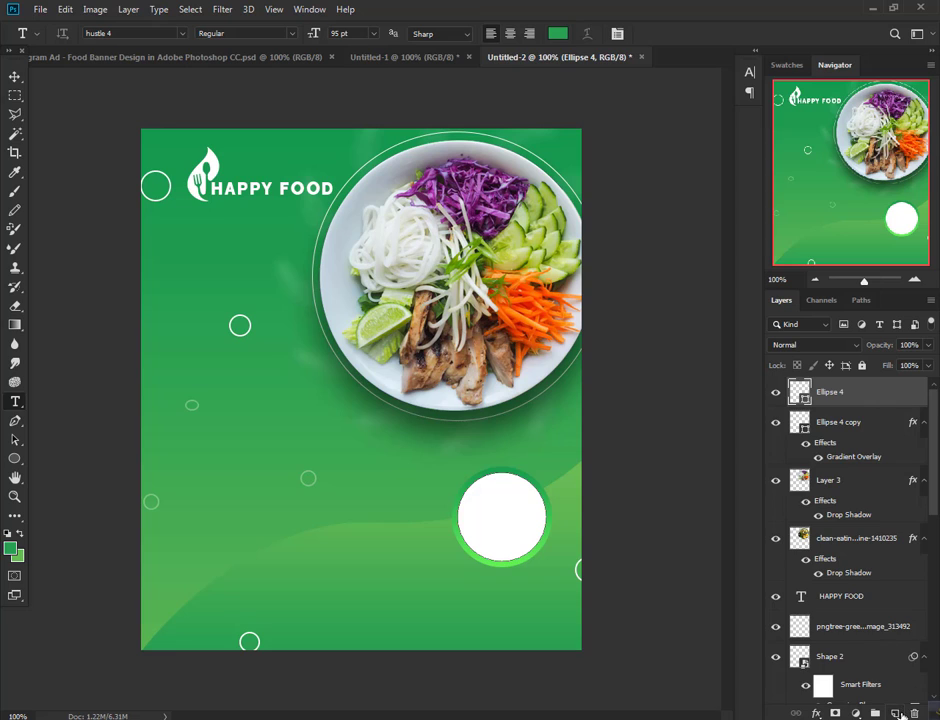
{"action": "left_click", "coordinate": [897, 712]}
{"action": "left_click", "coordinate": [484, 522]}
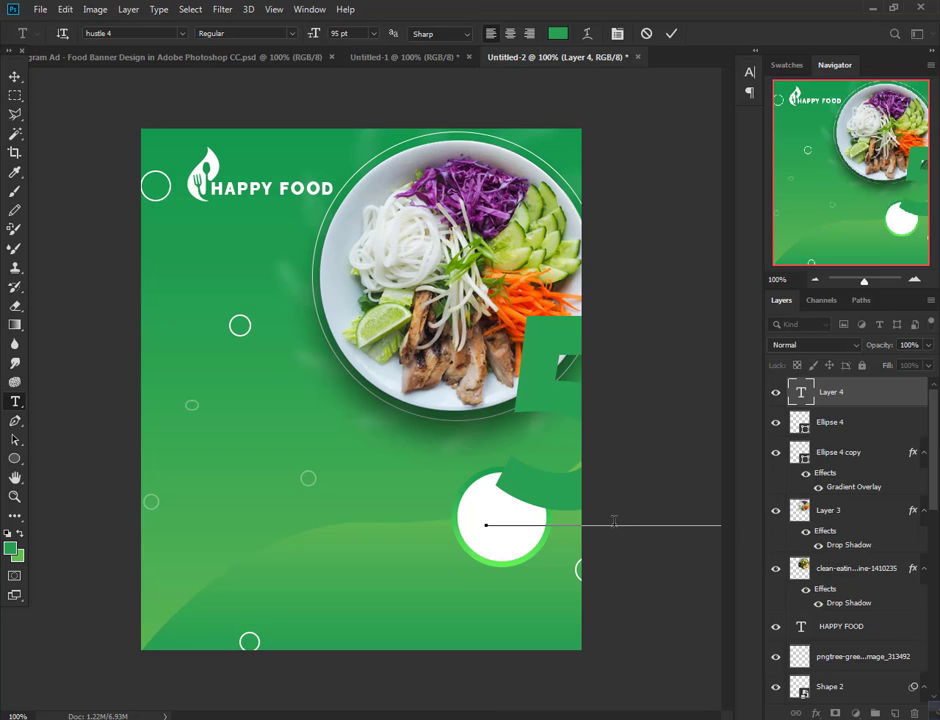
{"action": "key", "text": "ctrl+Return"}
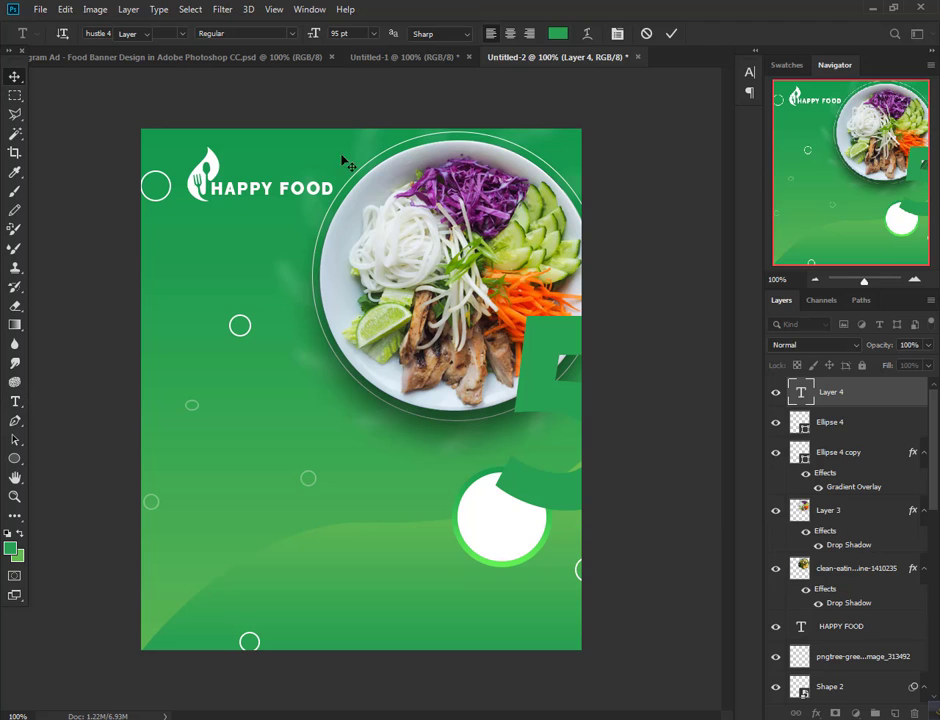
Scale the "50% off" text down to about 8.76% and centre it inside the white circle
{"action": "key", "text": "v"}
{"action": "key", "text": "ctrl+t"}
{"action": "left_click_drag", "start_coordinate": [488, 281], "coordinate": [638, 466]}
{"action": "left_click_drag", "start_coordinate": [686, 539], "coordinate": [268, 336]}
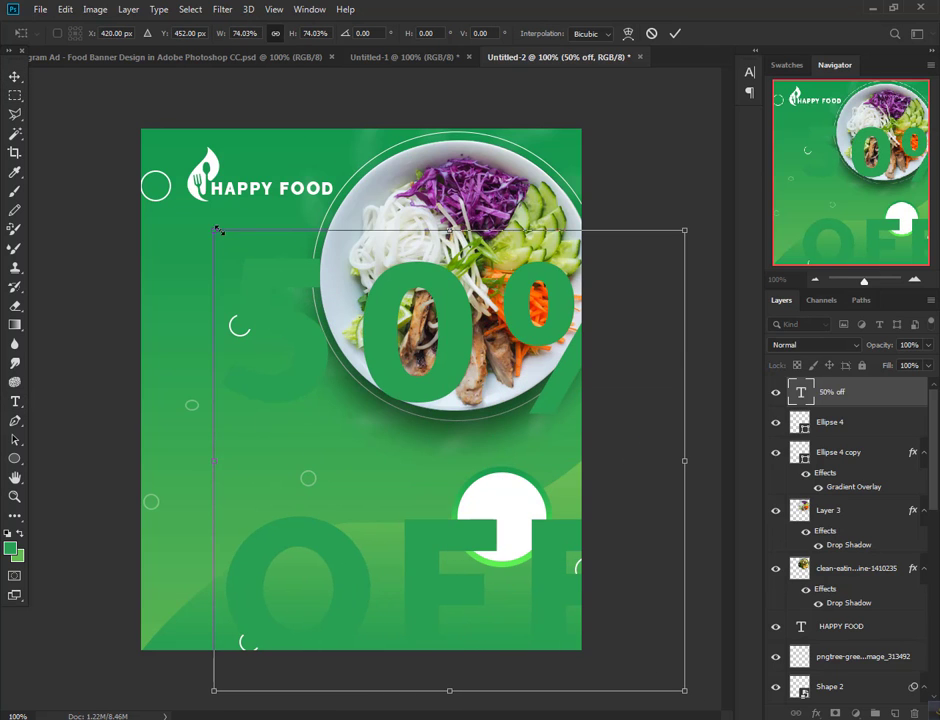
{"action": "left_click_drag", "start_coordinate": [216, 231], "coordinate": [545, 603]}
{"action": "left_click_drag", "start_coordinate": [646, 652], "coordinate": [512, 513]}
{"action": "left_click_drag", "start_coordinate": [553, 480], "coordinate": [510, 523]}
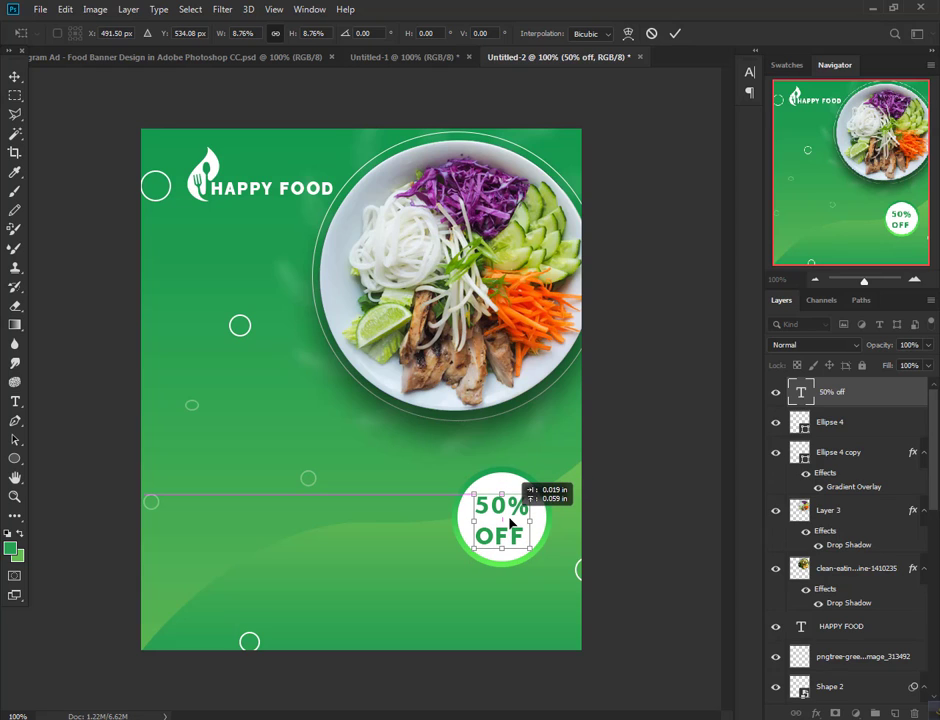
{"action": "left_click", "coordinate": [673, 34]}
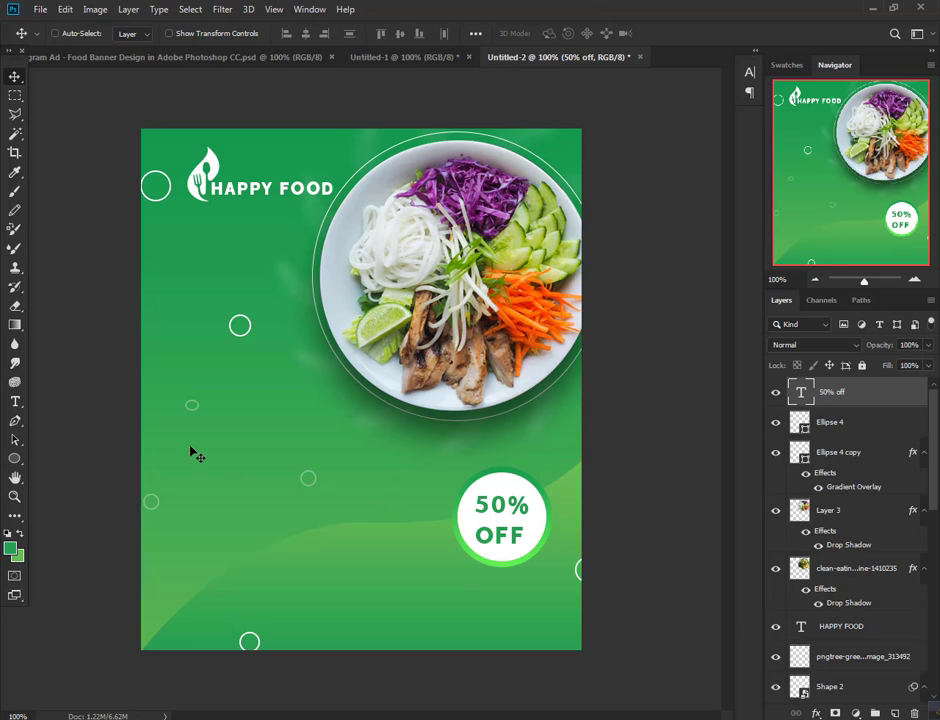
Add the text "tasty food" on two lines at 7 pt in hustle 4 font on the banner's lower-left area
{"action": "left_click", "coordinate": [16, 402]}
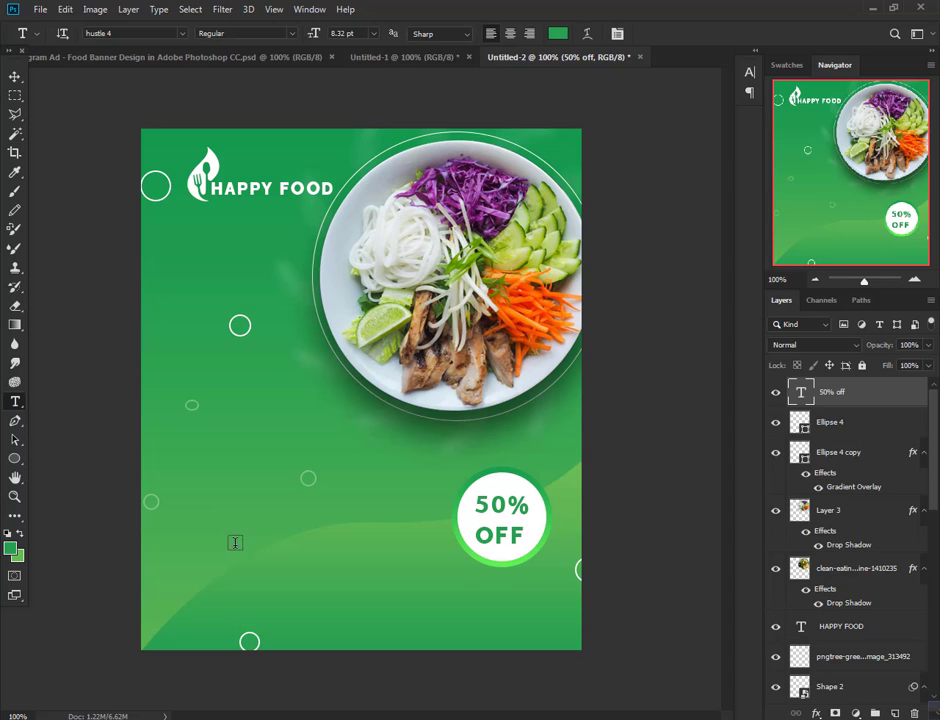
{"action": "left_click", "coordinate": [199, 531]}
{"action": "type", "text": "LO"}
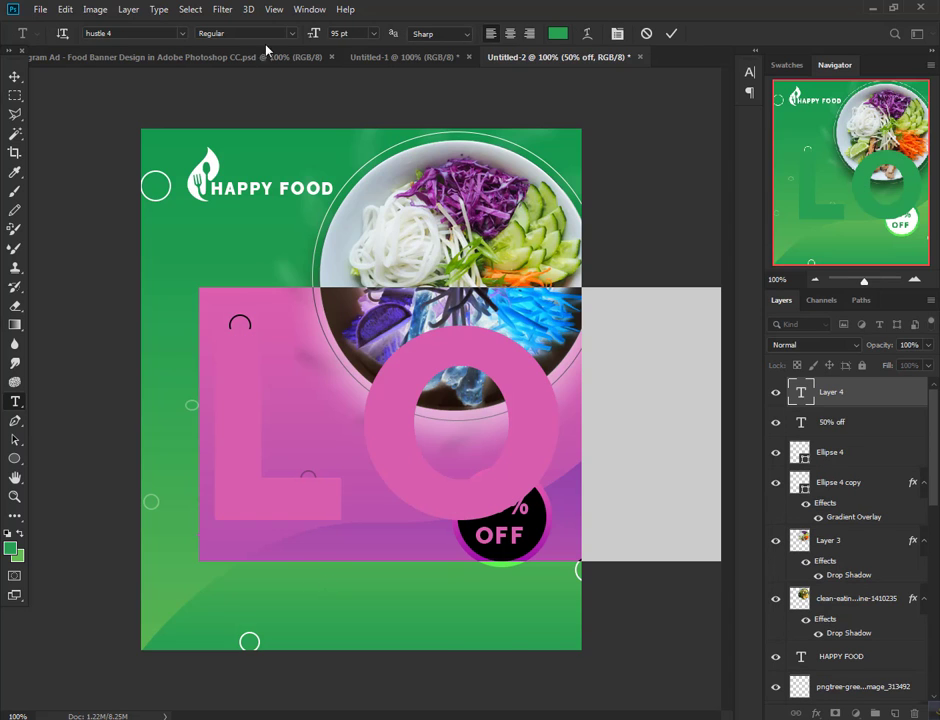
{"action": "left_click_drag", "start_coordinate": [315, 34], "coordinate": [254, 56]}
{"action": "type", "text": "TASTY"}
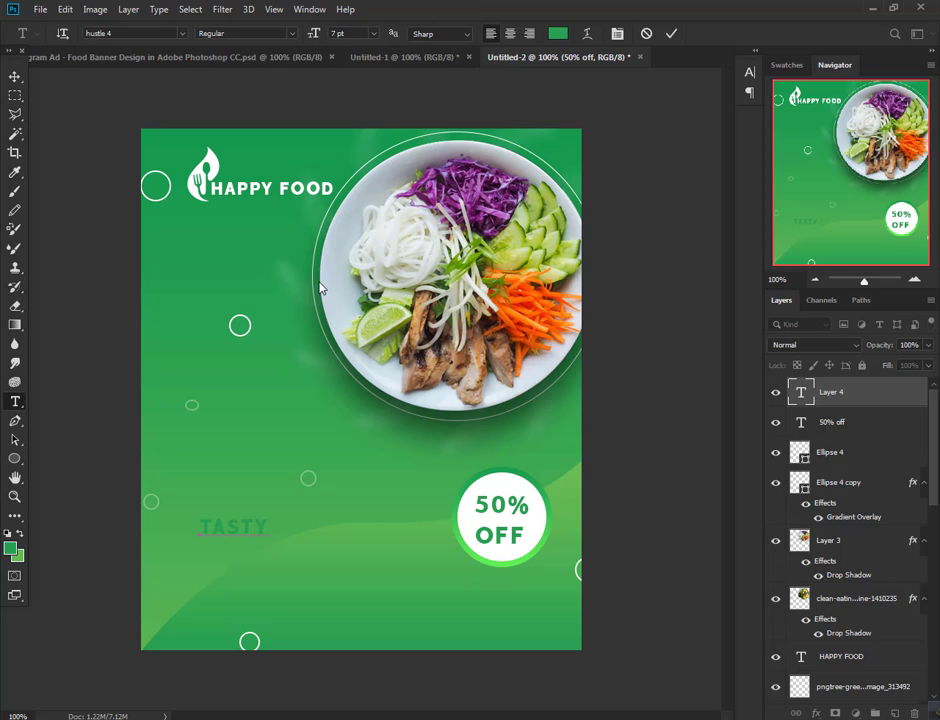
{"action": "type", "text": "OOD"}
Set the font size of the word "FOOD" to 21 pt and of "TASTY" to 10 pt
{"action": "double_click", "coordinate": [250, 546]}
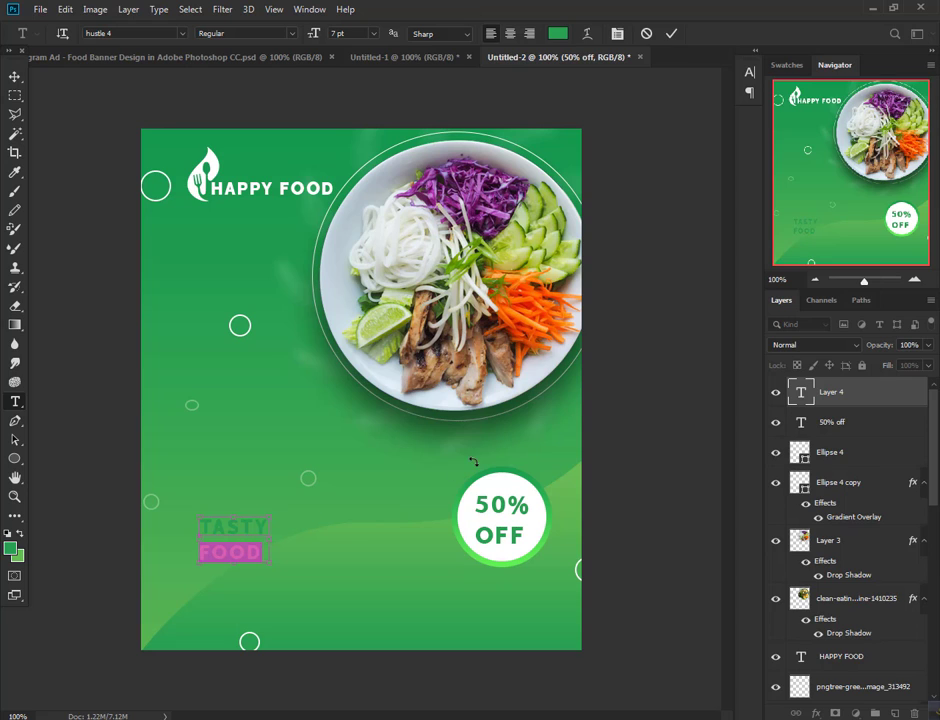
{"action": "key", "text": "ctrl+t"}
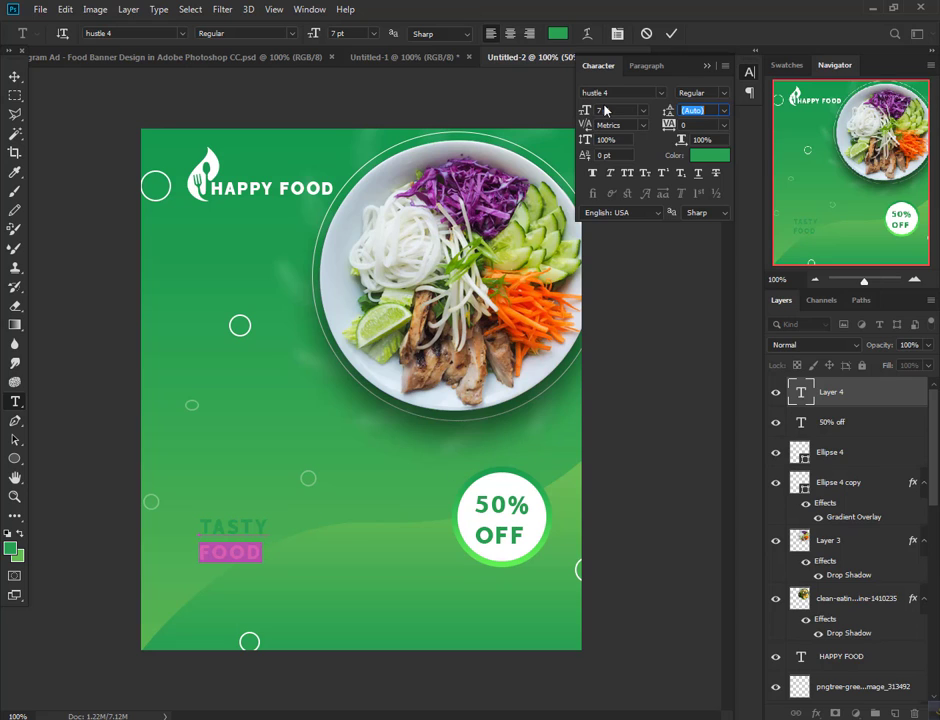
{"action": "left_click_drag", "start_coordinate": [586, 111], "coordinate": [594, 118]}
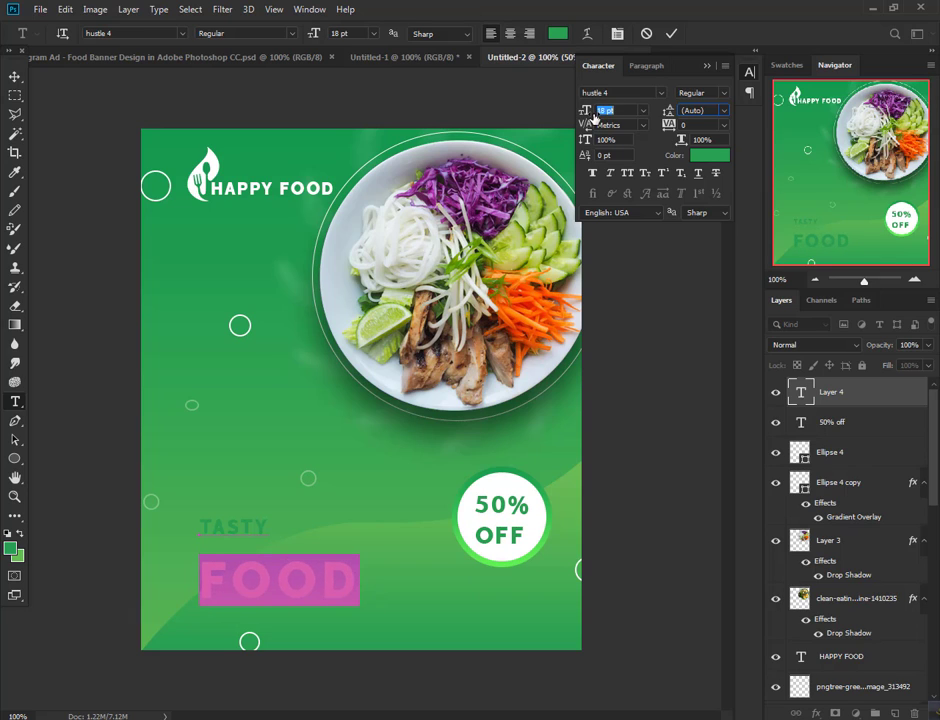
{"action": "left_click", "coordinate": [245, 514]}
{"action": "double_click", "coordinate": [245, 514]}
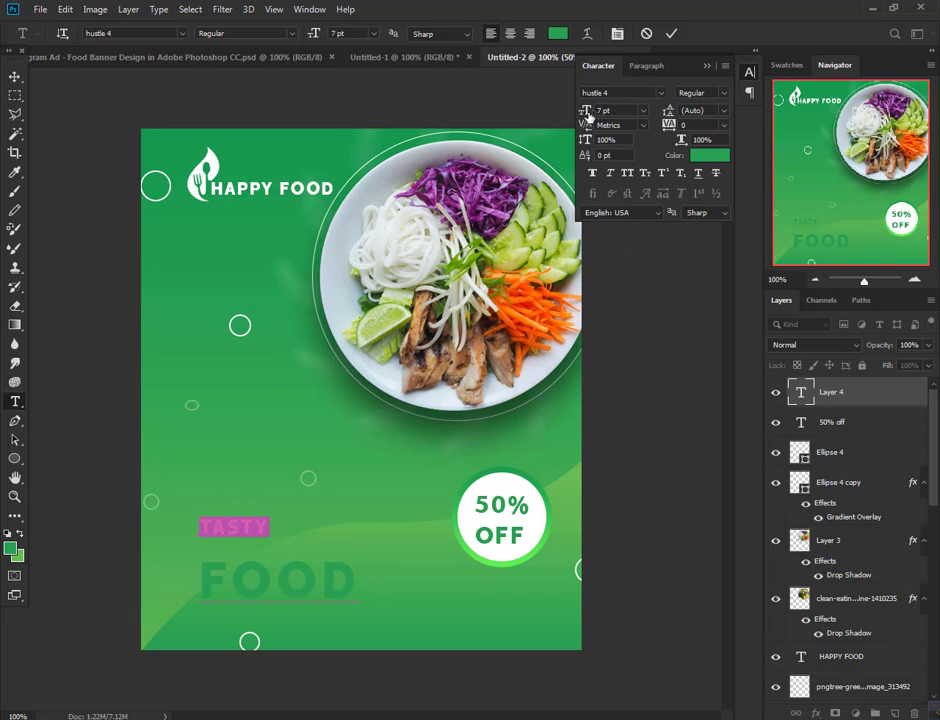
{"action": "left_click_drag", "start_coordinate": [588, 114], "coordinate": [590, 115]}
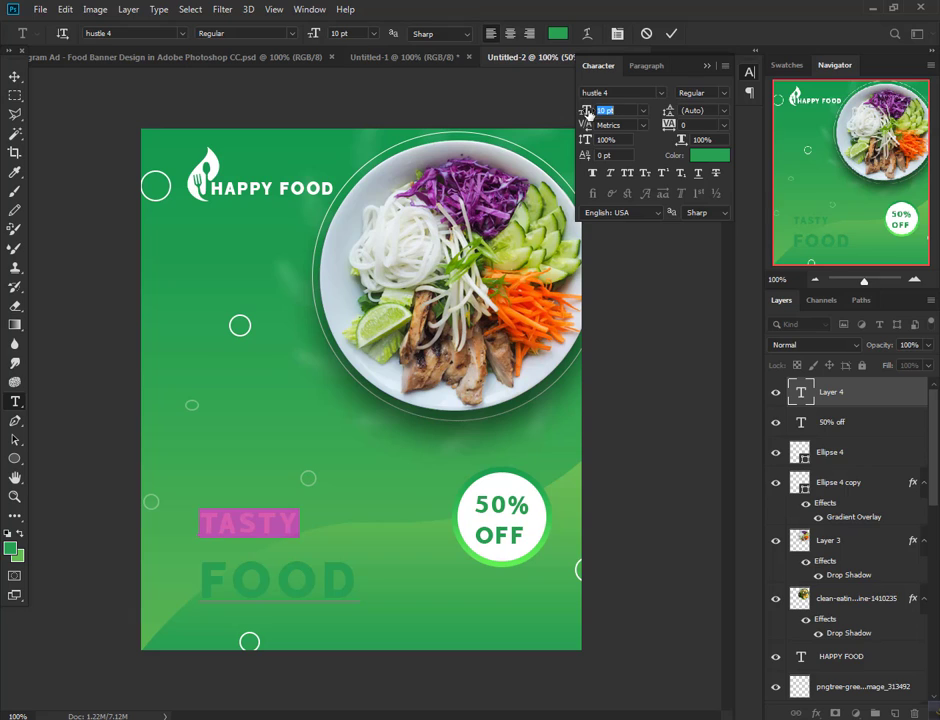
{"action": "double_click", "coordinate": [269, 580]}
{"action": "left_click_drag", "start_coordinate": [585, 113], "coordinate": [589, 113]}
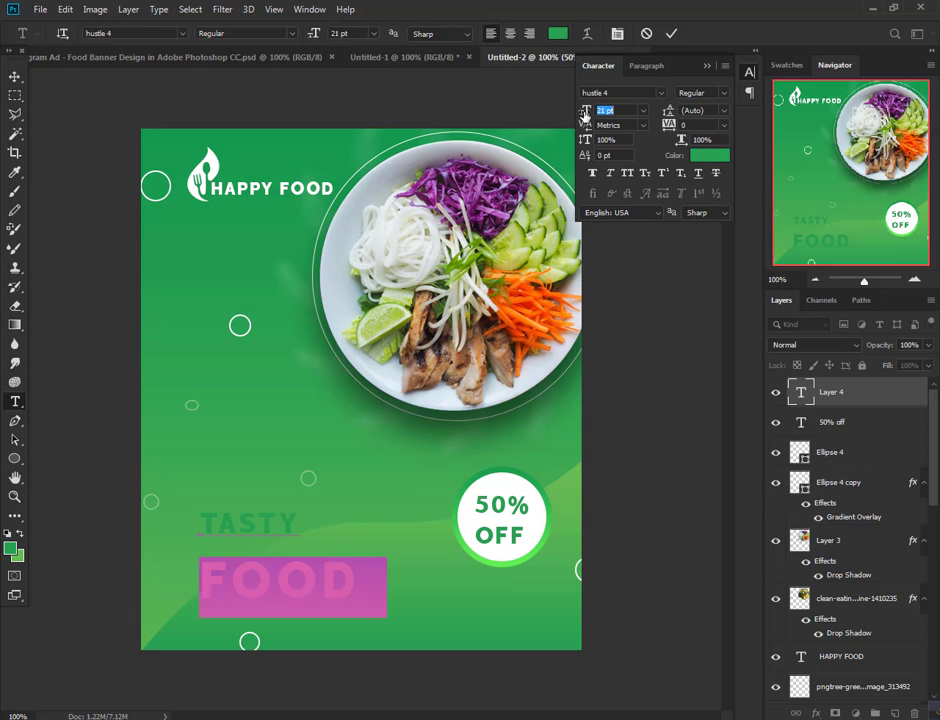
Tighten the leading of both "tasty food" lines to 18.24 pt and commit the text
{"action": "left_click", "coordinate": [308, 568]}
{"action": "key", "text": "ctrl+a"}
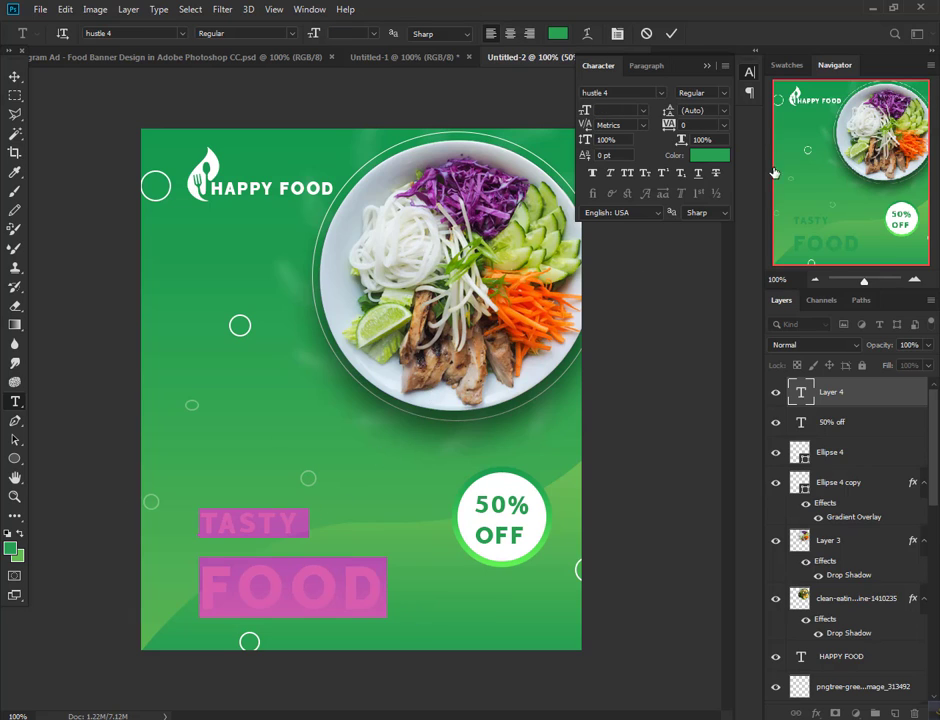
{"action": "left_click_drag", "start_coordinate": [670, 117], "coordinate": [676, 117]}
{"action": "left_click", "coordinate": [15, 76]}
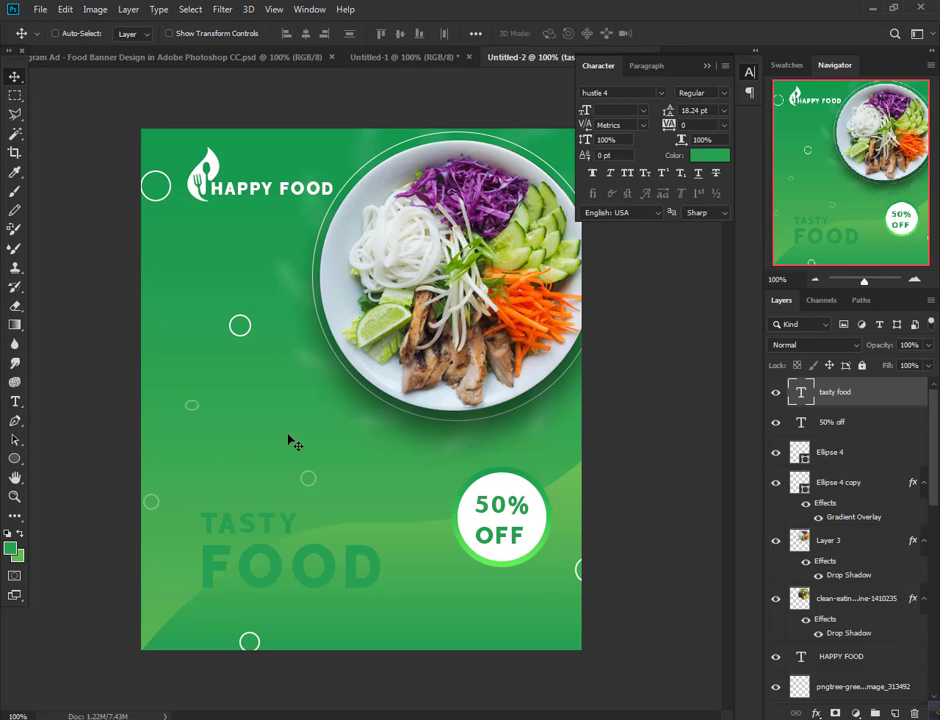
Change the colour of the whole "tasty food" text to white ffffff
{"action": "left_click", "coordinate": [16, 401]}
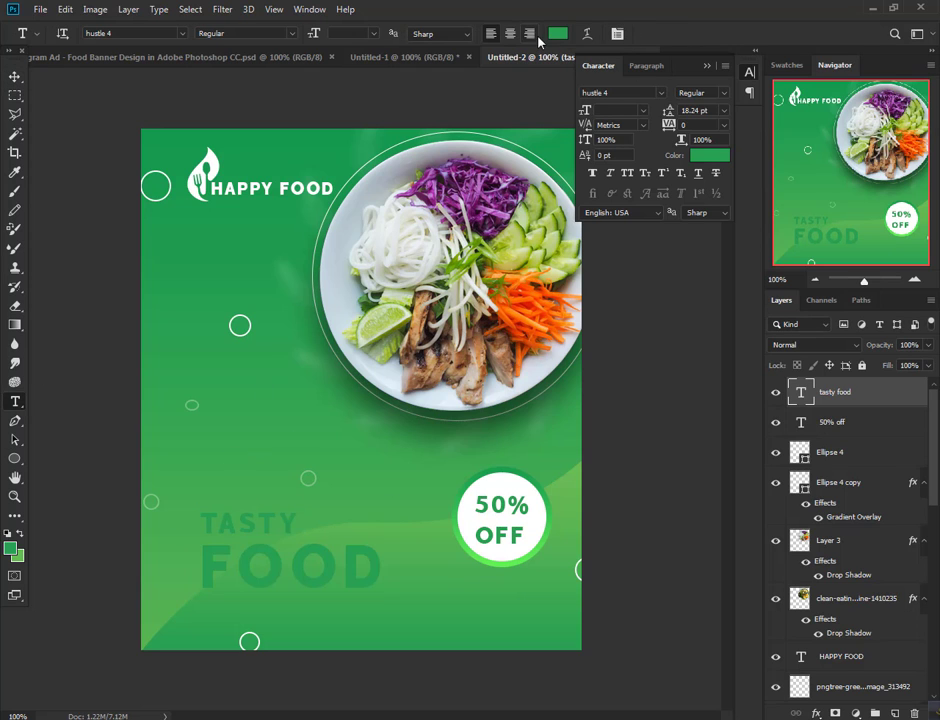
{"action": "left_click", "coordinate": [556, 34]}
{"action": "type", "text": "ffffff"}
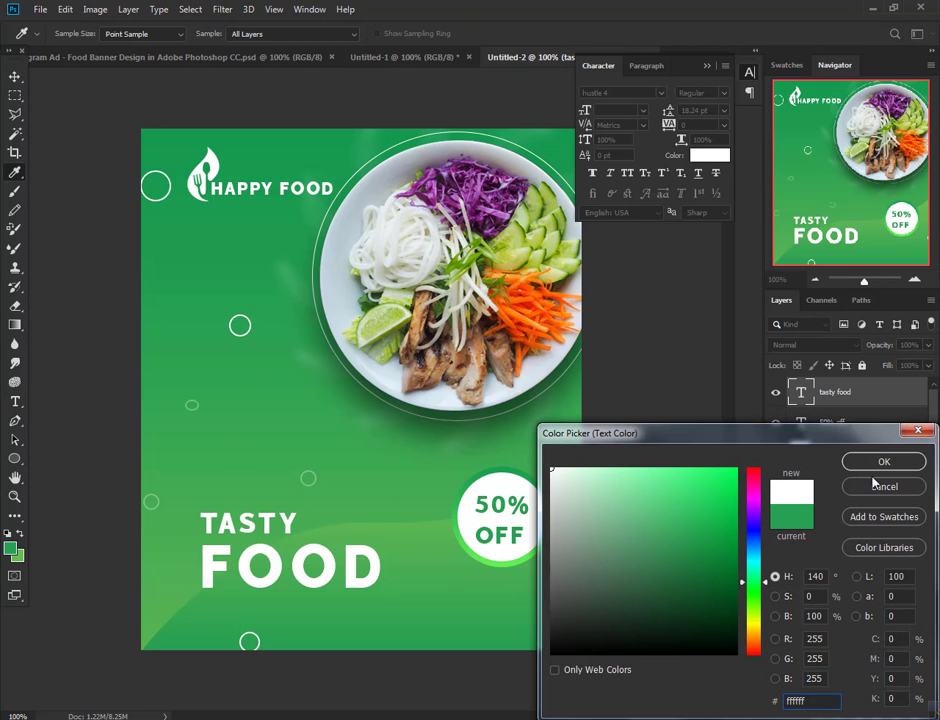
{"action": "key", "text": "Return"}
Recolour only the word "FOOD" to dark grey 222222, commit the text and collapse the character settings
{"action": "double_click", "coordinate": [235, 566]}
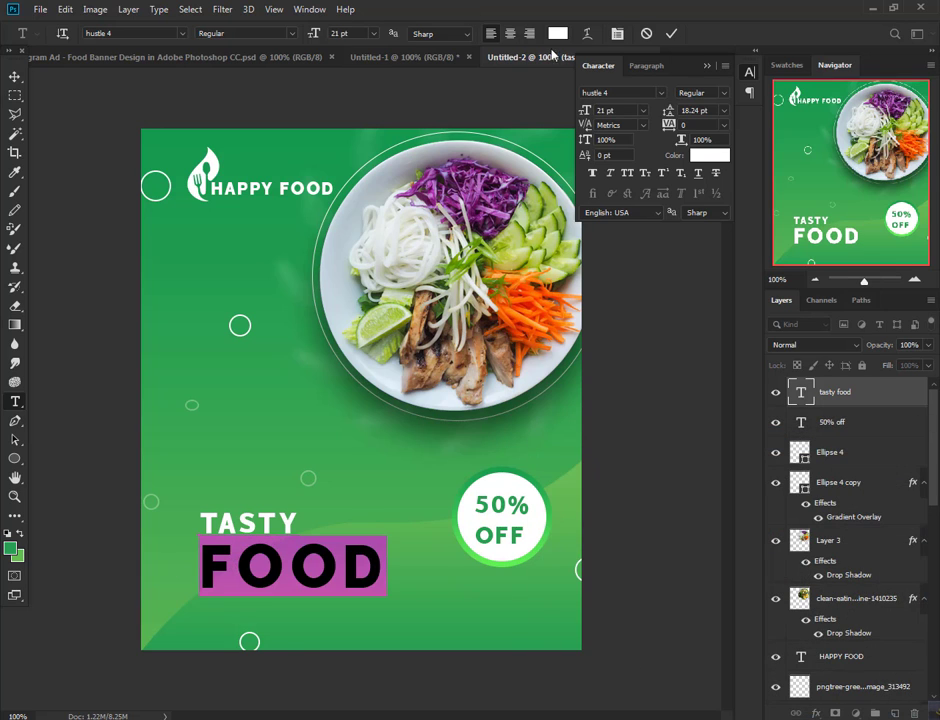
{"action": "left_click", "coordinate": [557, 34]}
{"action": "left_click_drag", "start_coordinate": [556, 621], "coordinate": [541, 648]}
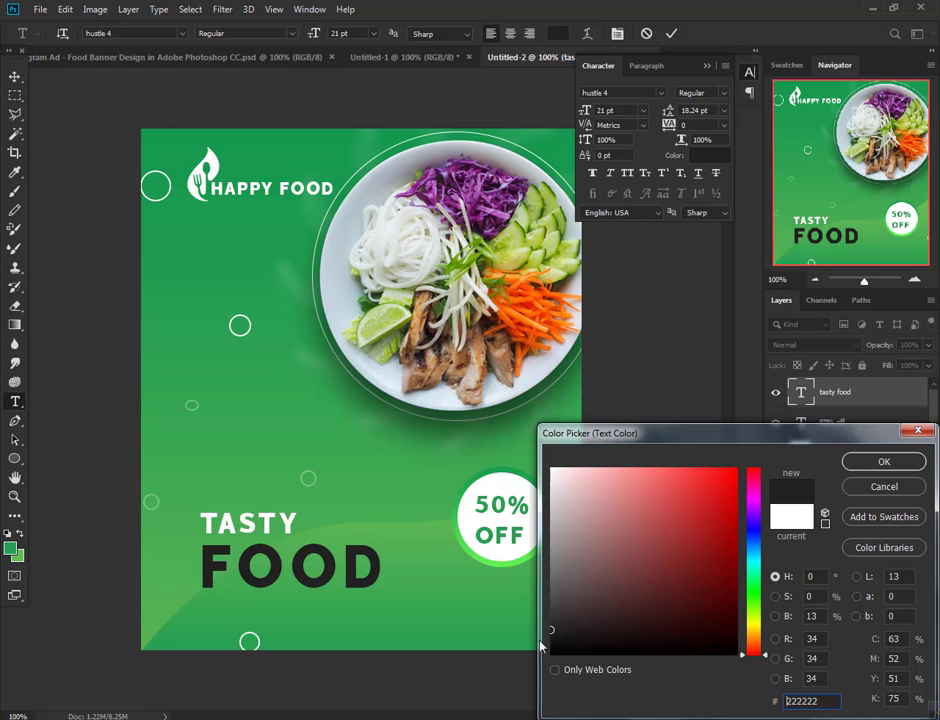
{"action": "left_click", "coordinate": [884, 461]}
{"action": "key", "text": "ctrl+Return"}
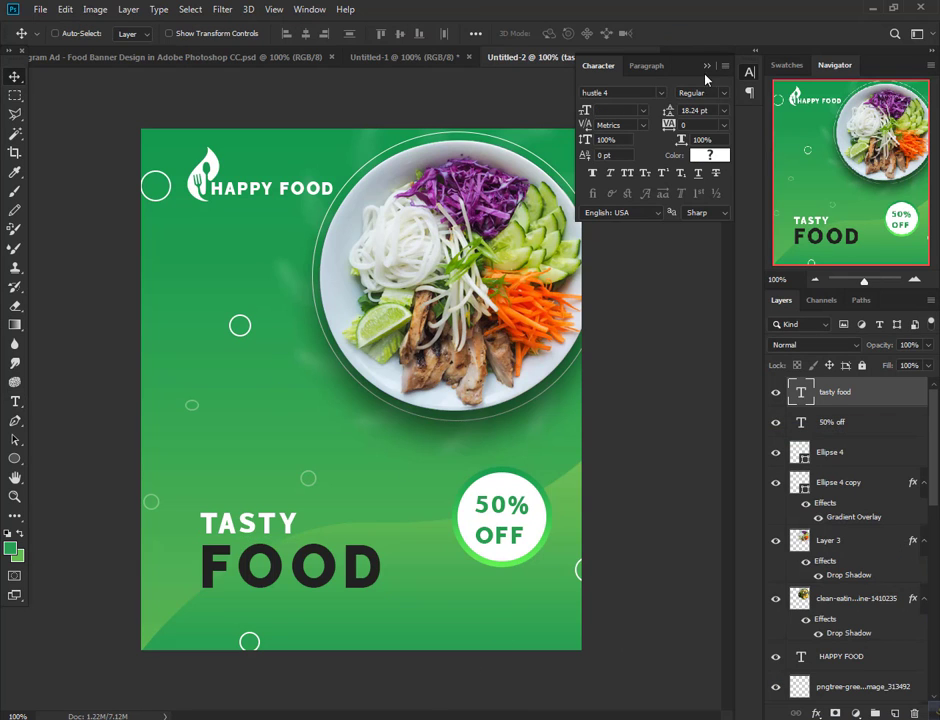
{"action": "left_click", "coordinate": [707, 66]}
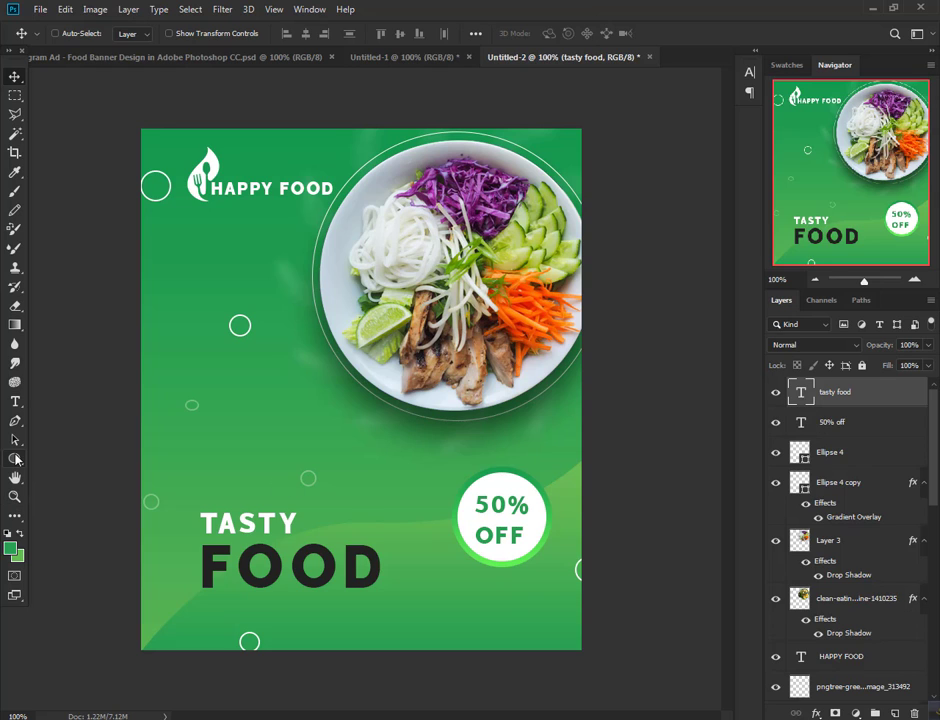
Draw a rounded rectangle about 132 × 33 px with a 10 px corner radius below the 50% off badge
{"action": "left_click", "coordinate": [16, 458]}
{"action": "left_click", "coordinate": [80, 475]}
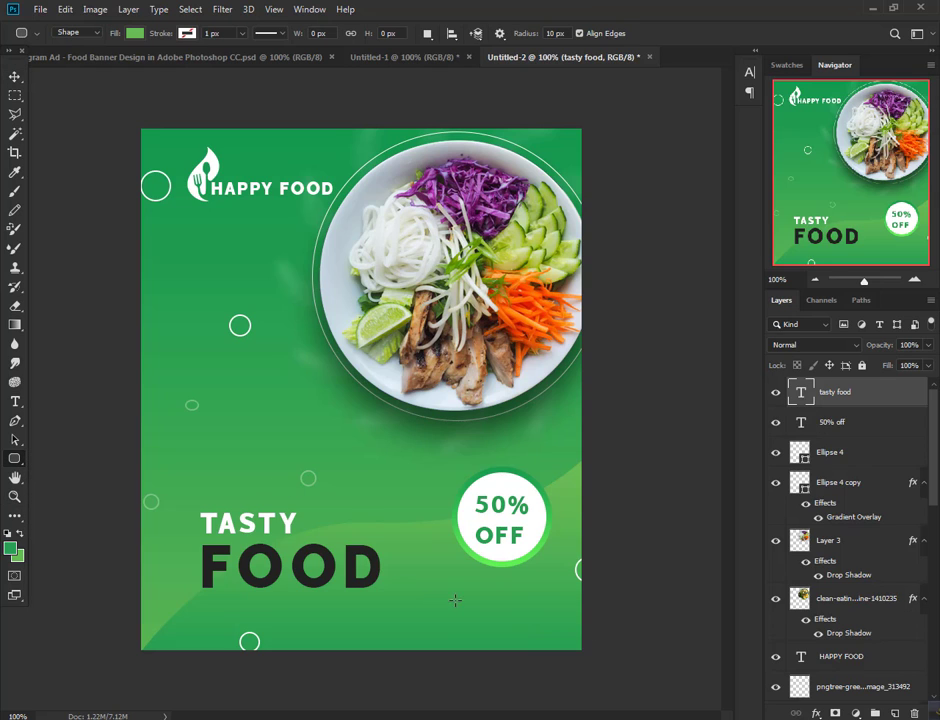
{"action": "left_click_drag", "start_coordinate": [455, 591], "coordinate": [550, 608]}
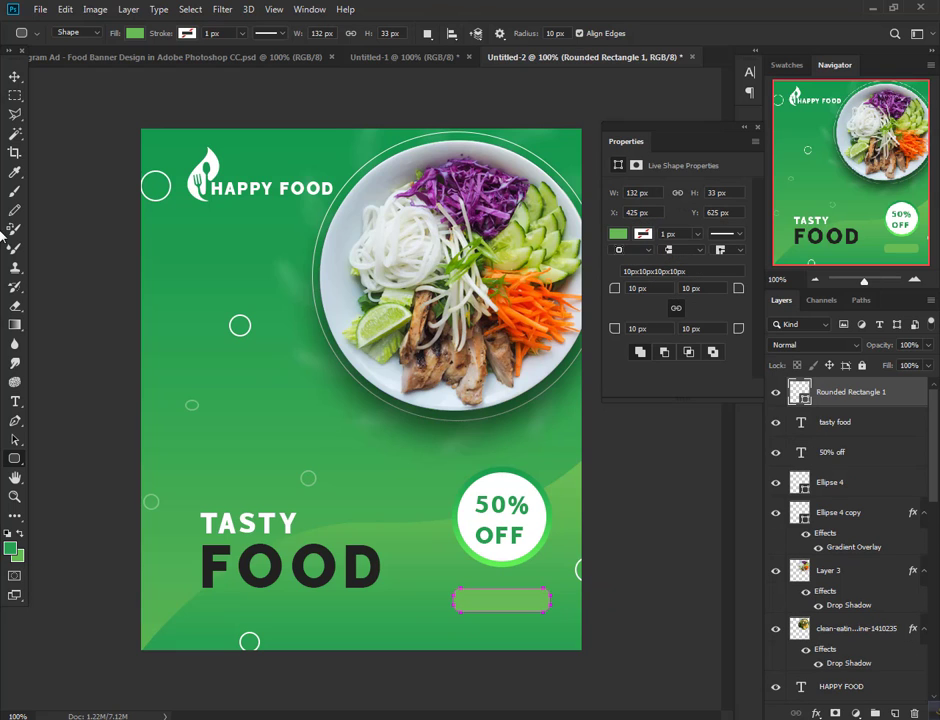
Fill the rounded rectangle with white and nudge it up slightly so it lines up under the 50% off badge
{"action": "left_click", "coordinate": [619, 236]}
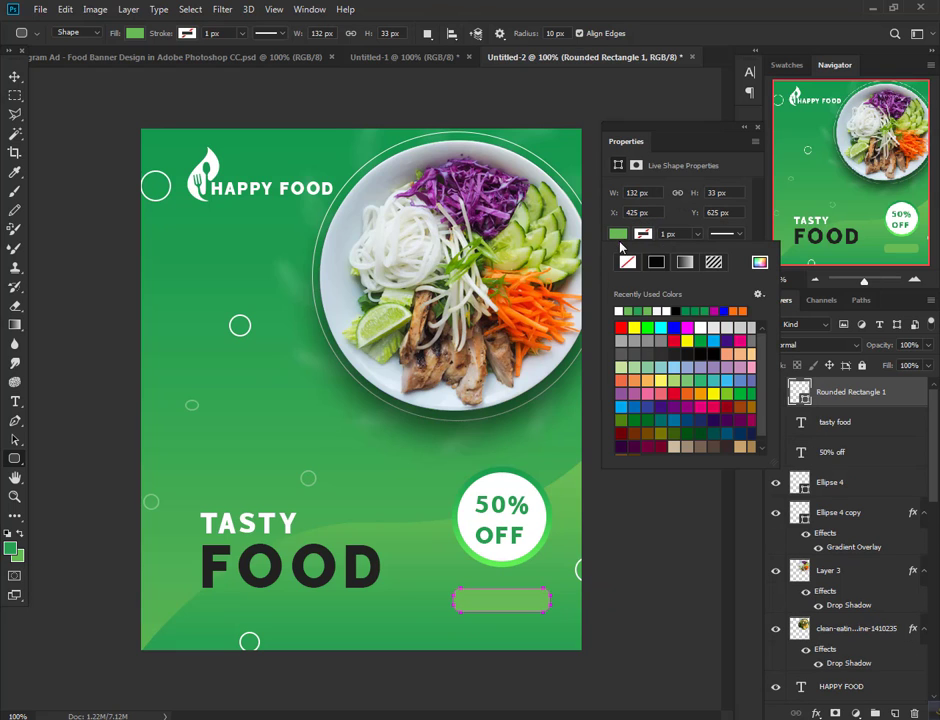
{"action": "left_click", "coordinate": [620, 310]}
{"action": "left_click", "coordinate": [15, 77]}
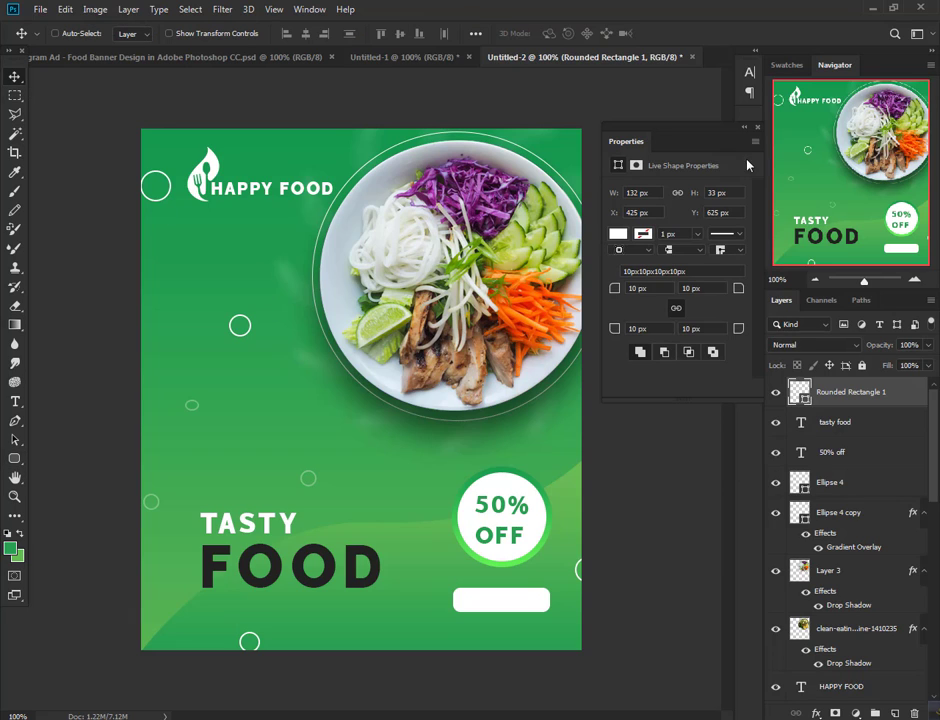
{"action": "left_click", "coordinate": [757, 129]}
{"action": "left_click_drag", "start_coordinate": [562, 508], "coordinate": [563, 512]}
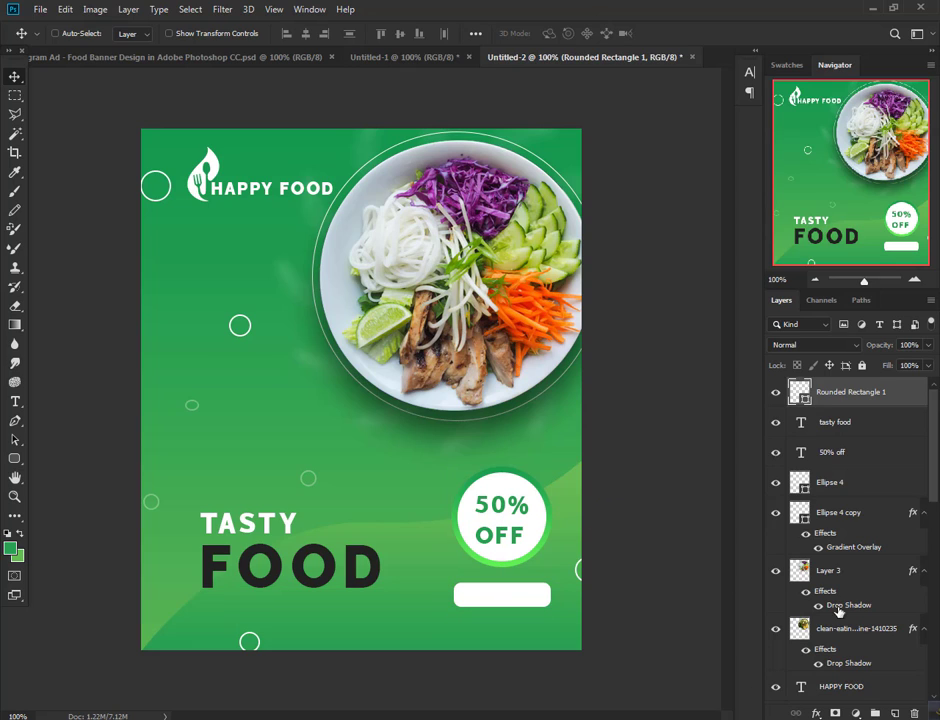
Add the text "order now" at 3 pt in black 000000 near the banner's lower edge
{"action": "left_click", "coordinate": [15, 405]}
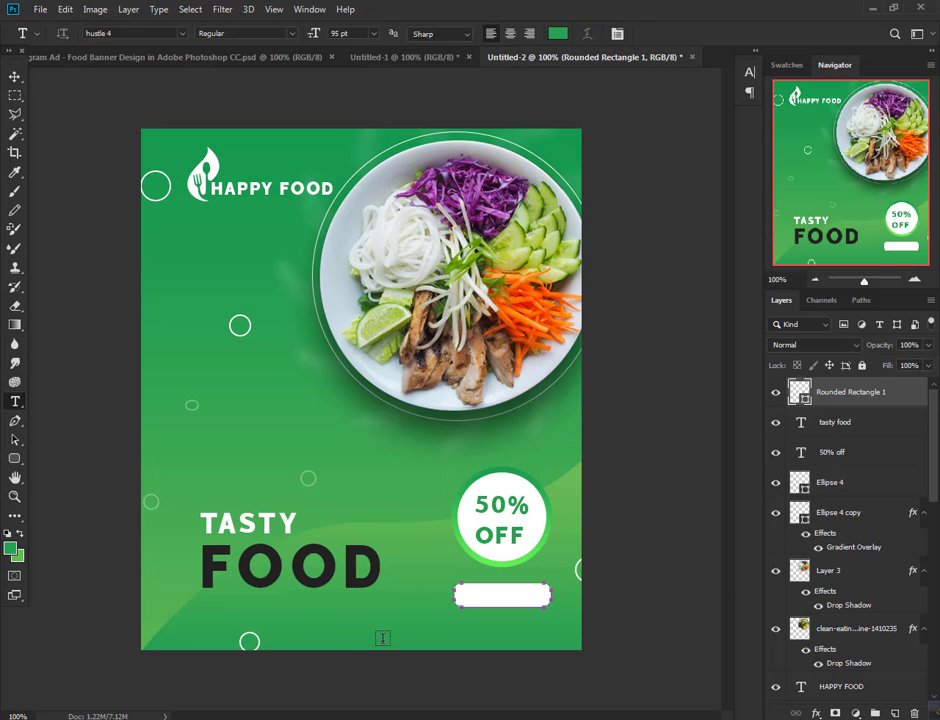
{"action": "left_click", "coordinate": [381, 625]}
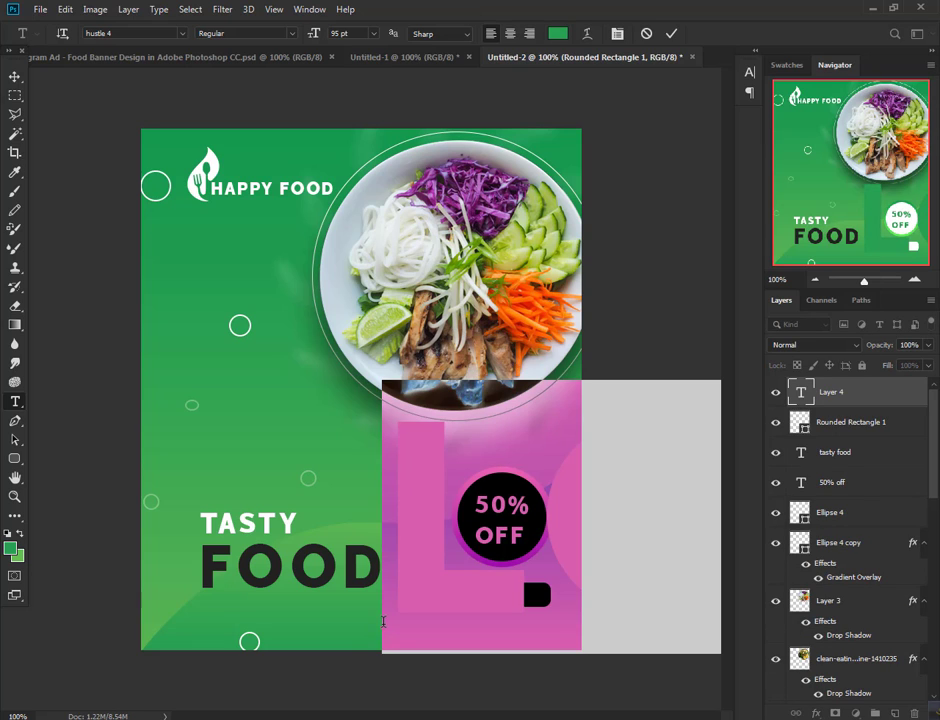
{"action": "left_click_drag", "start_coordinate": [316, 34], "coordinate": [248, 41]}
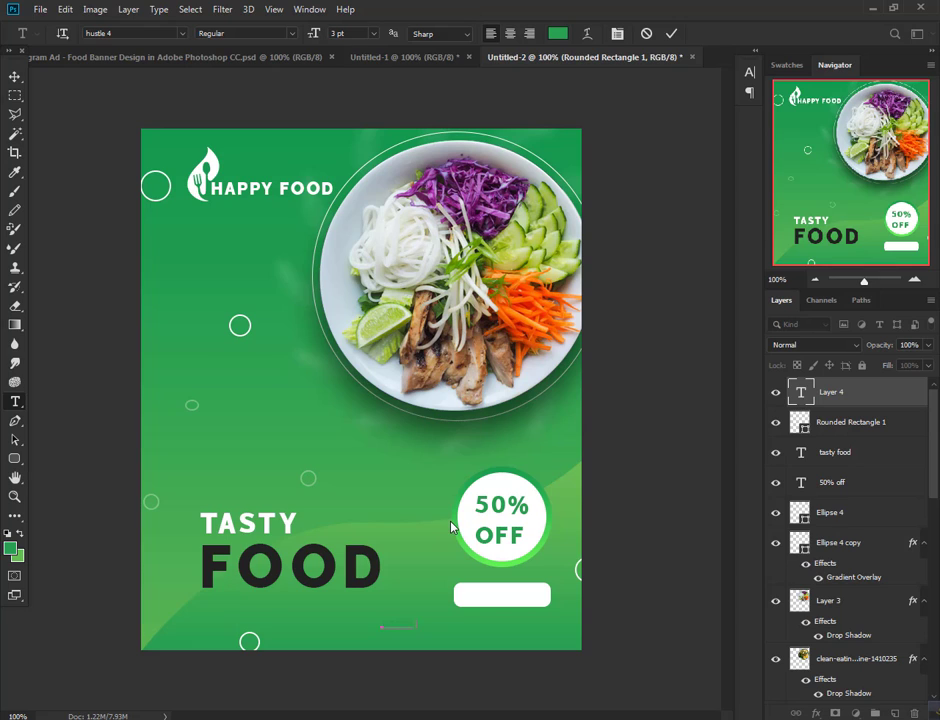
{"action": "triple_click", "coordinate": [403, 623]}
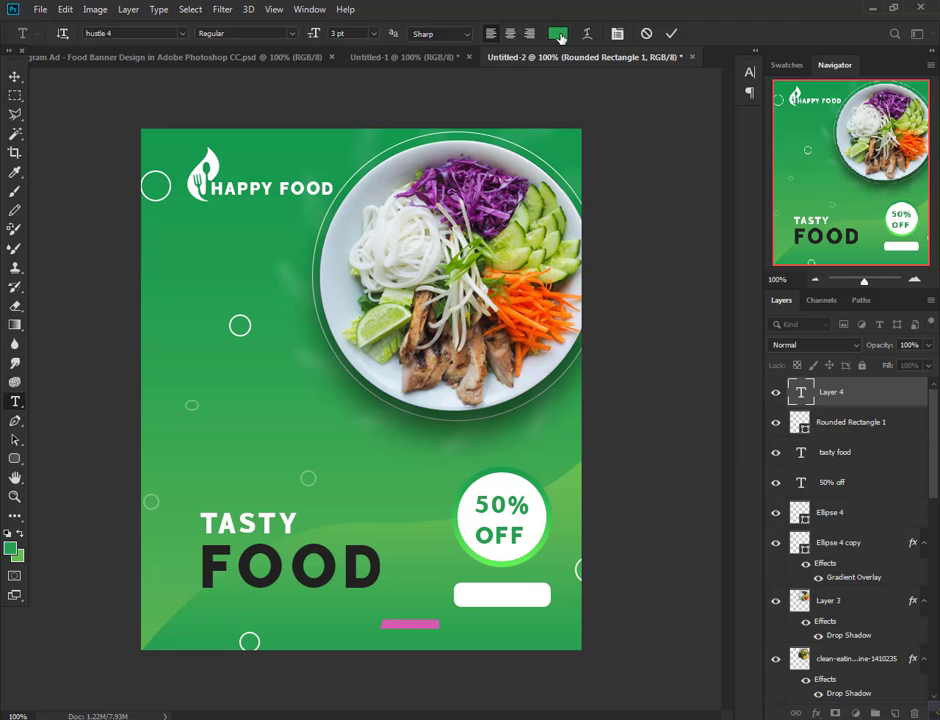
{"action": "left_click", "coordinate": [558, 34]}
{"action": "type", "text": "000000"}
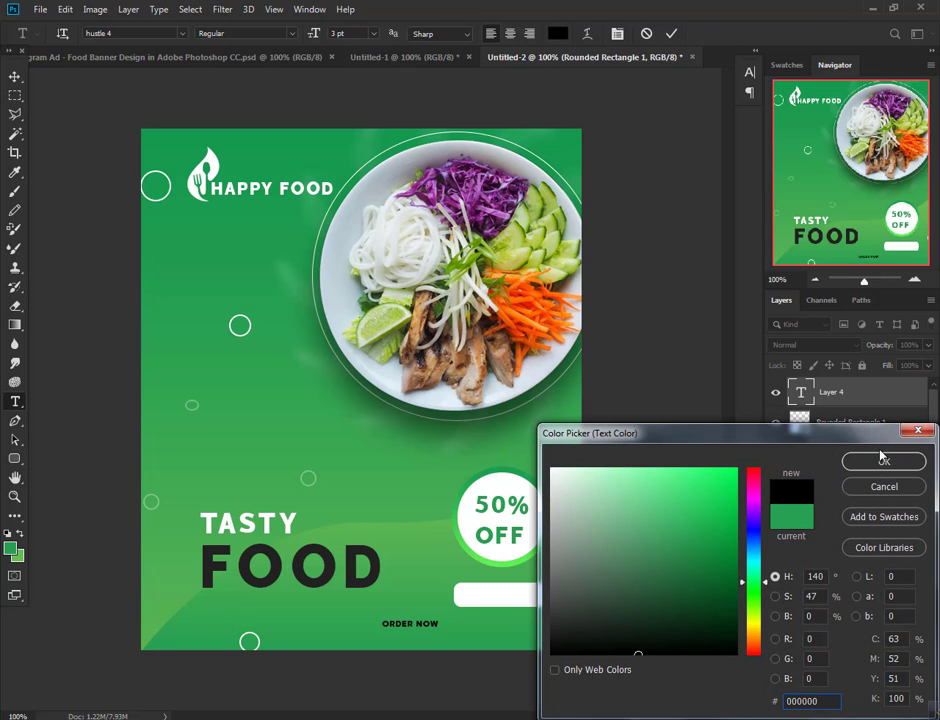
{"action": "left_click", "coordinate": [881, 458]}
Move the "order now" text onto the white rounded rectangle and enlarge it to fill the button's width
{"action": "left_click", "coordinate": [14, 77]}
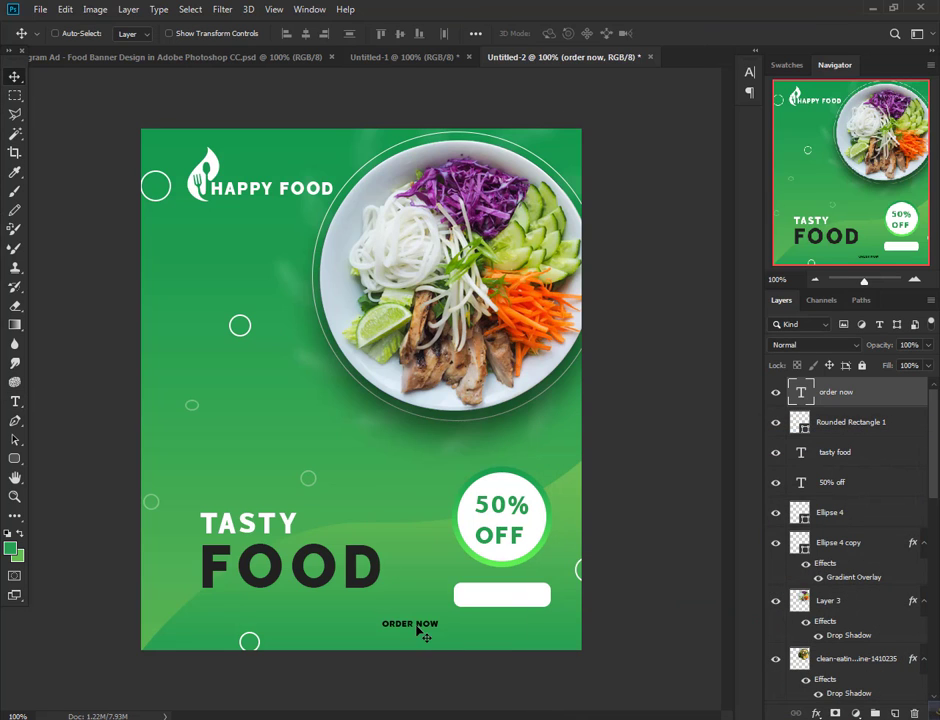
{"action": "left_click_drag", "start_coordinate": [420, 630], "coordinate": [545, 603]}
{"action": "key", "text": "ctrl+t"}
{"action": "left_click_drag", "start_coordinate": [465, 604], "coordinate": [457, 601]}
{"action": "left_click", "coordinate": [674, 35]}
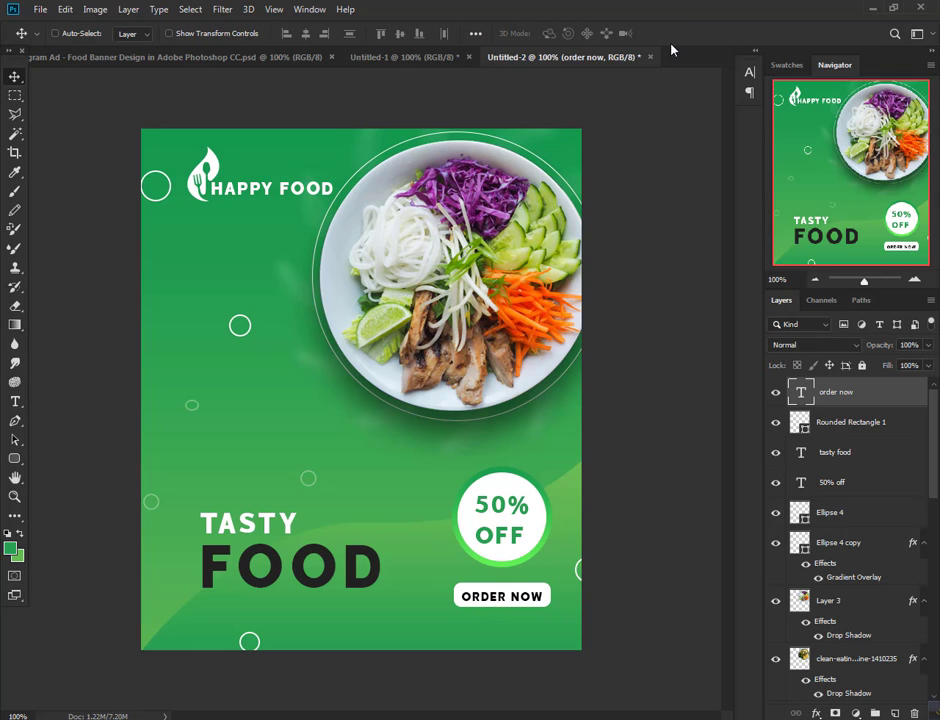